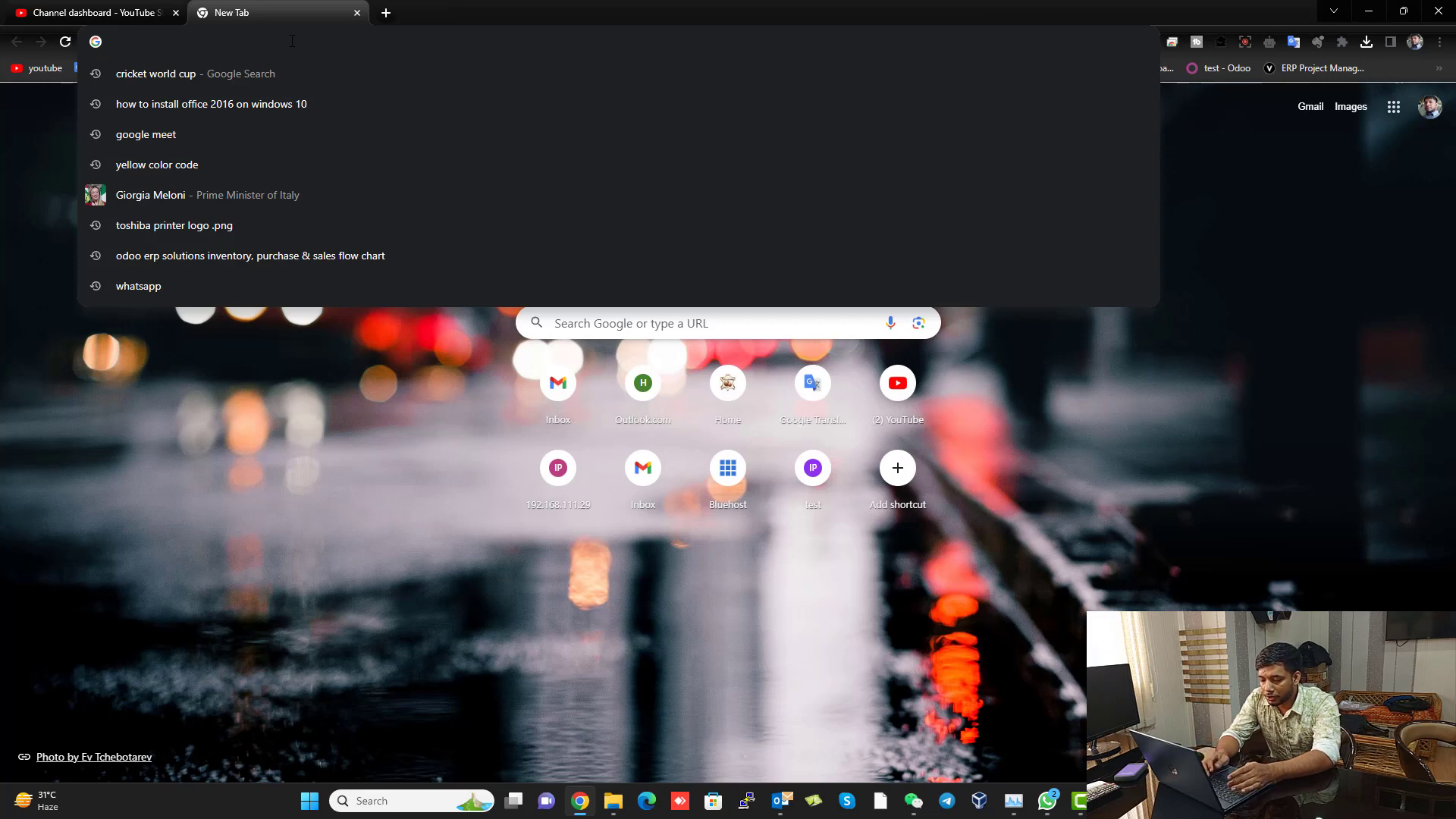
Search Google for "what is my ip" and highlight the public IP address in the answer.
type("wha")
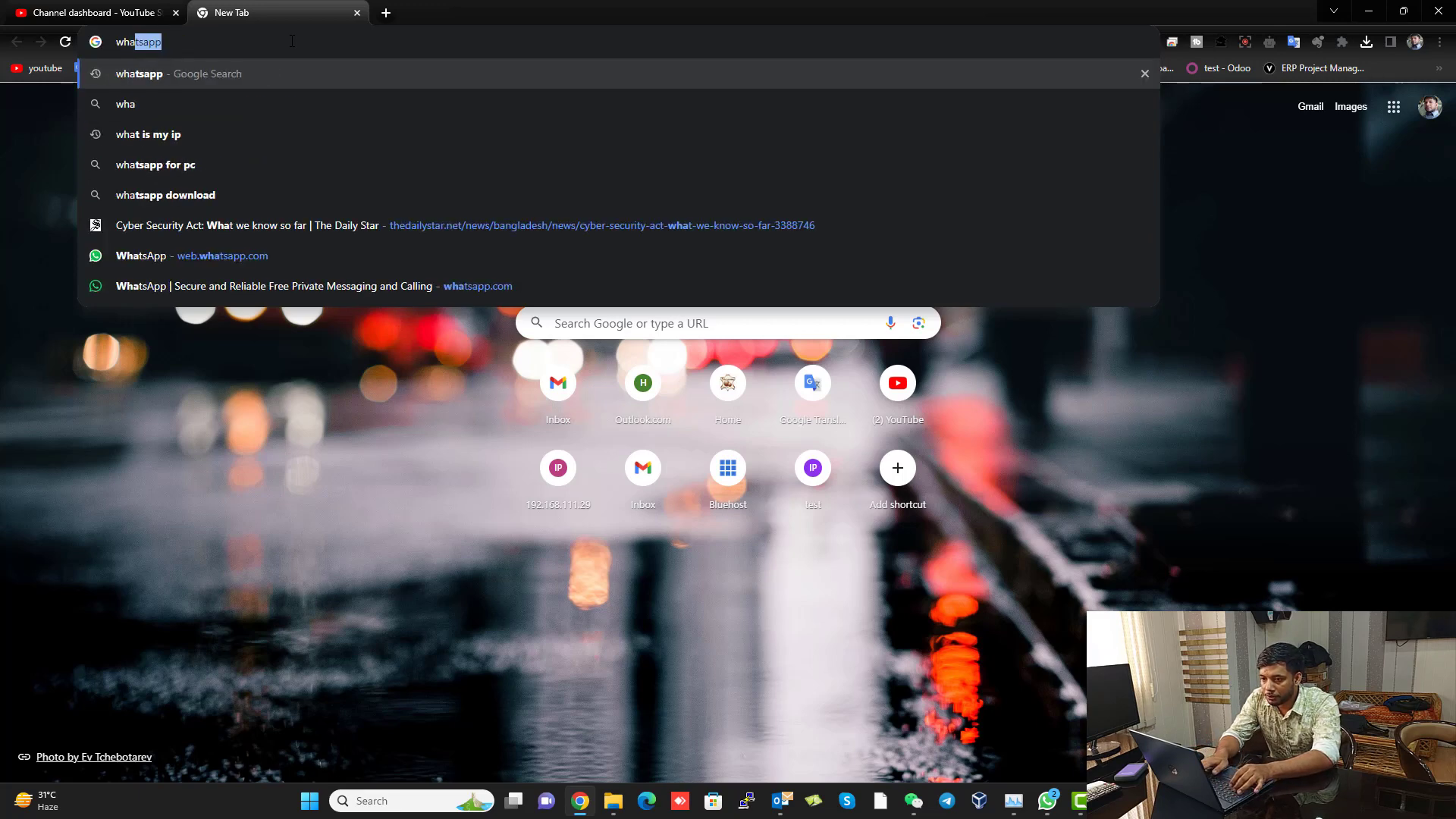
type("t")
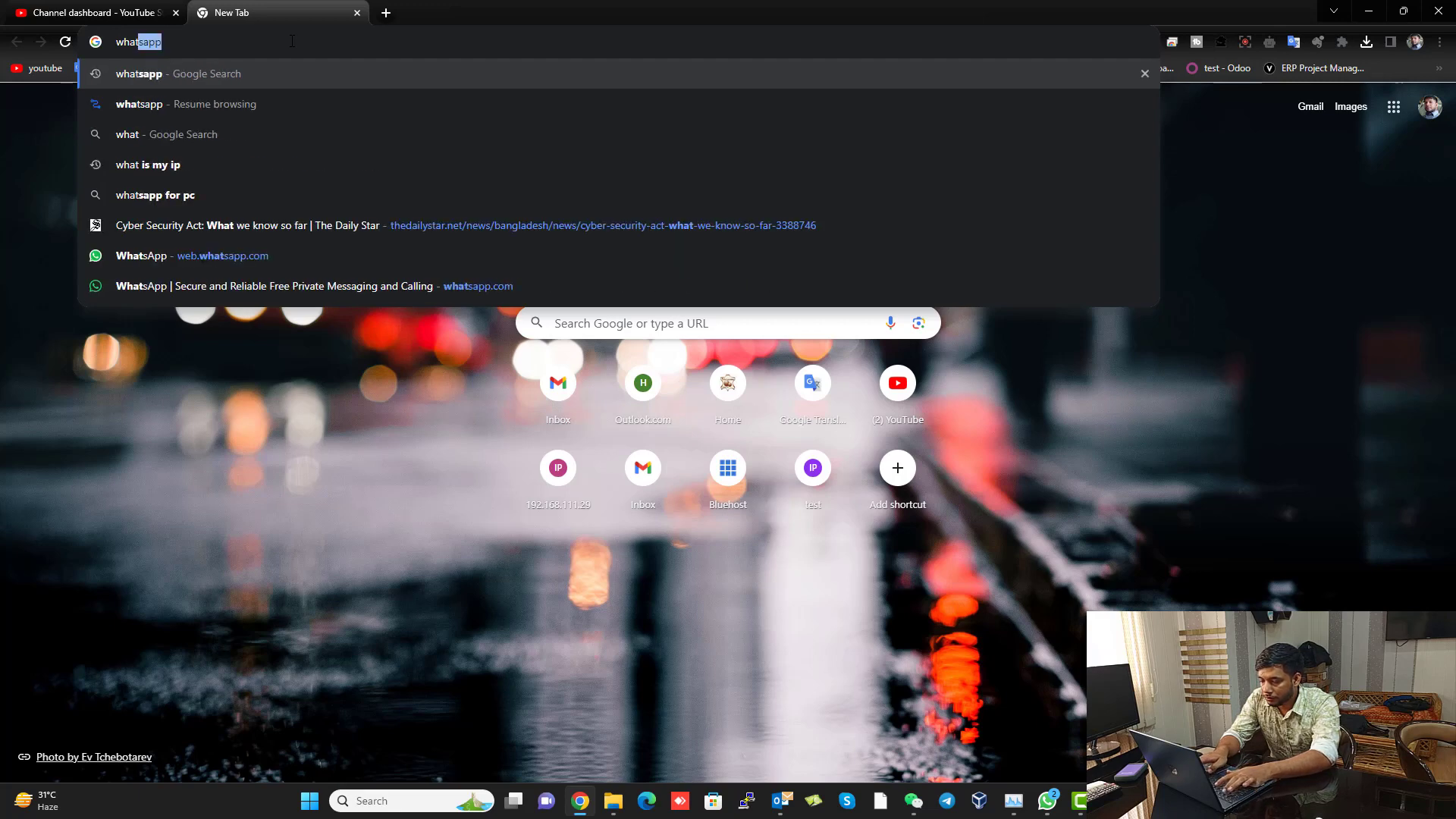
type(" is my ")
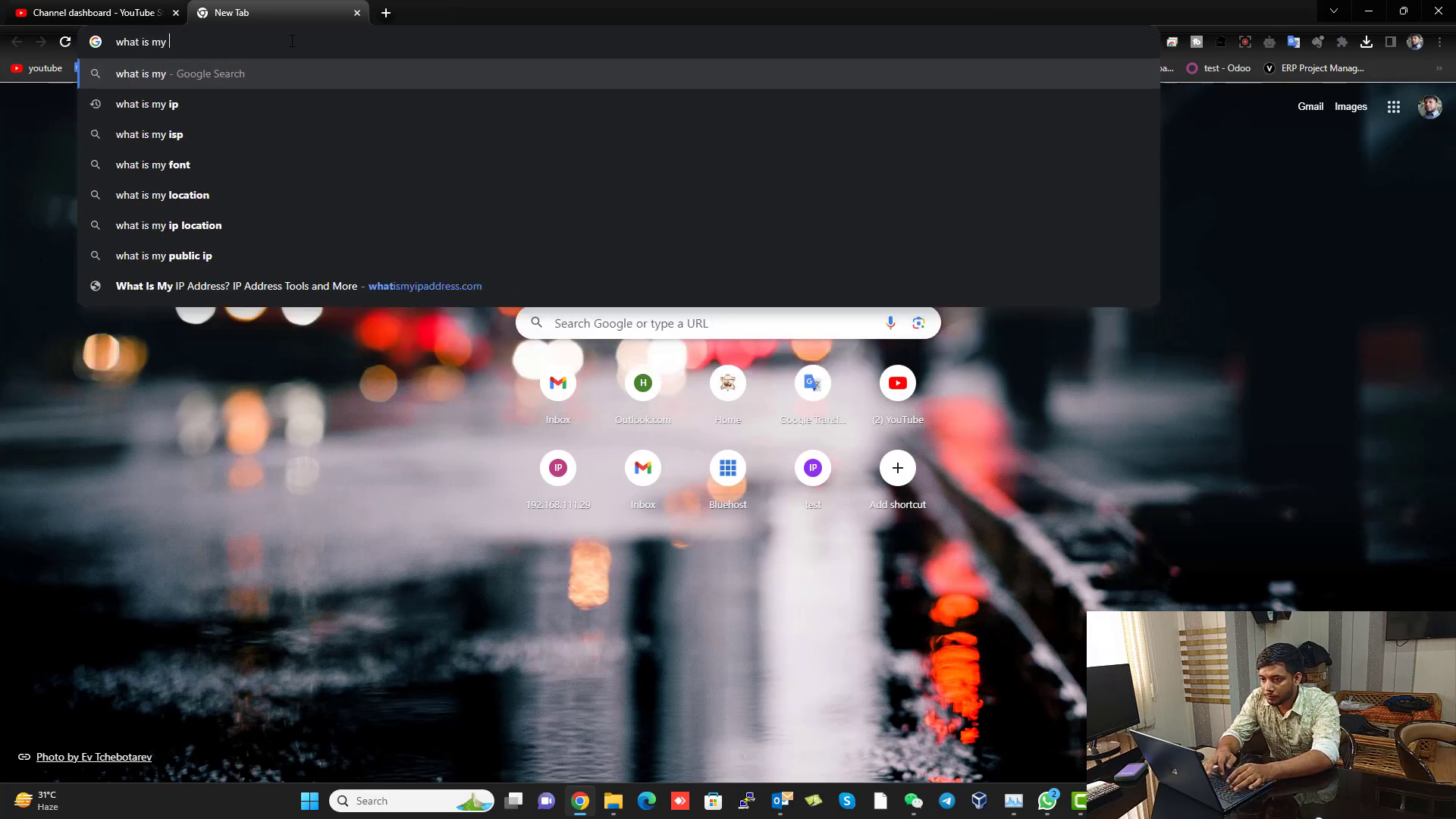
type("ip")
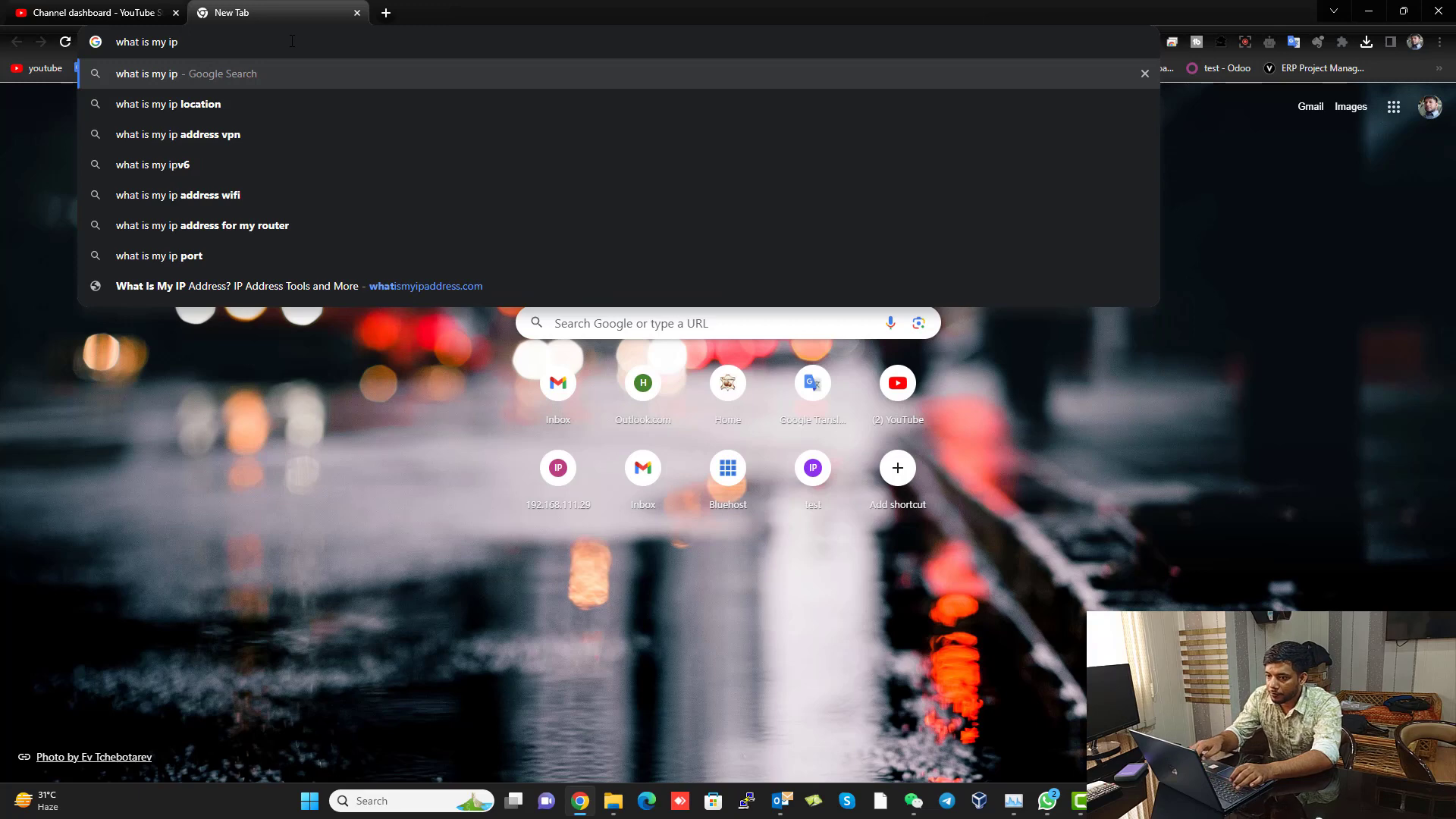
key("Return")
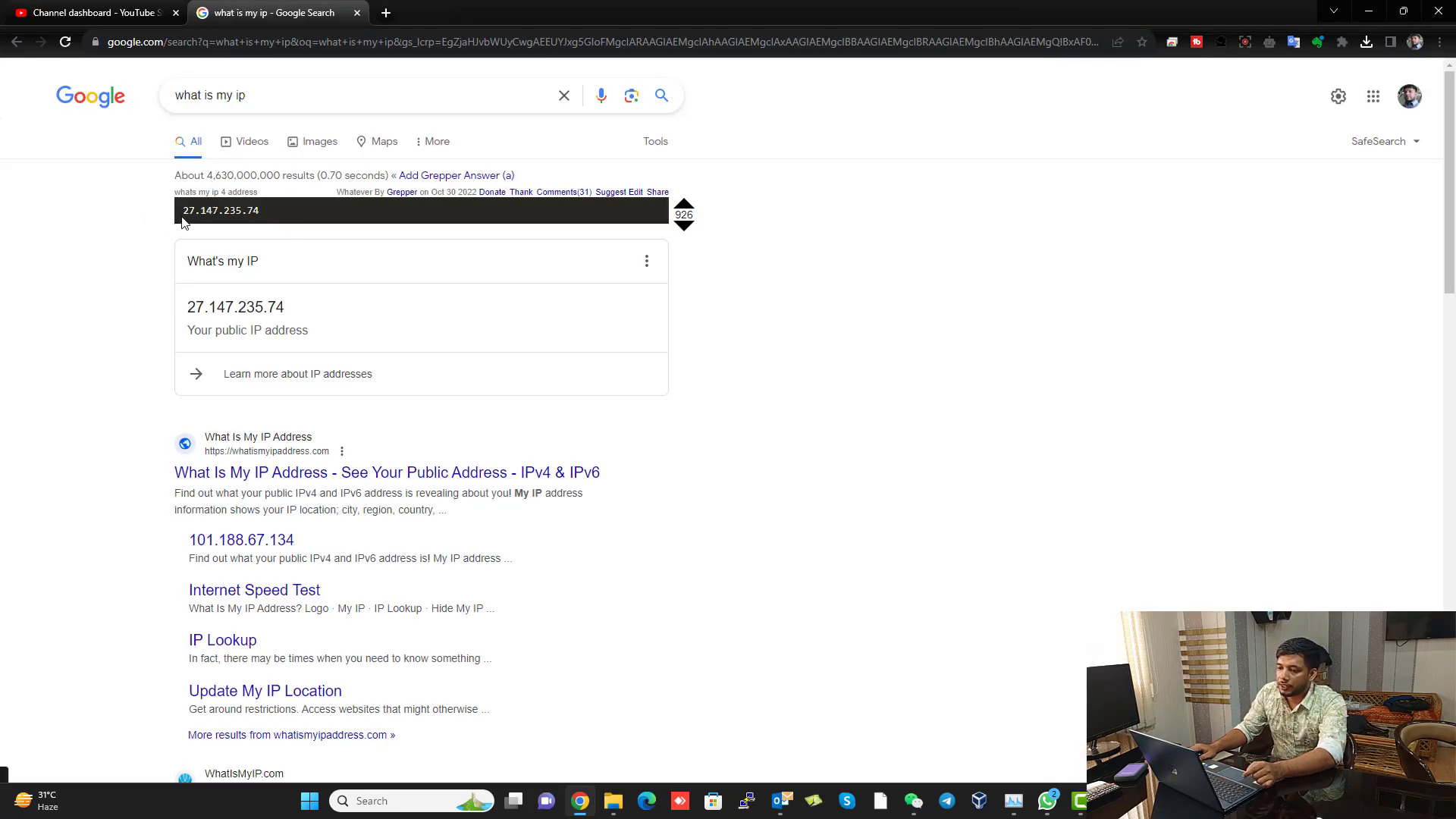
mouse_move(185, 212)
left_mouse_down()
mouse_move(274, 228)
mouse_move(180, 217)
left_mouse_up()
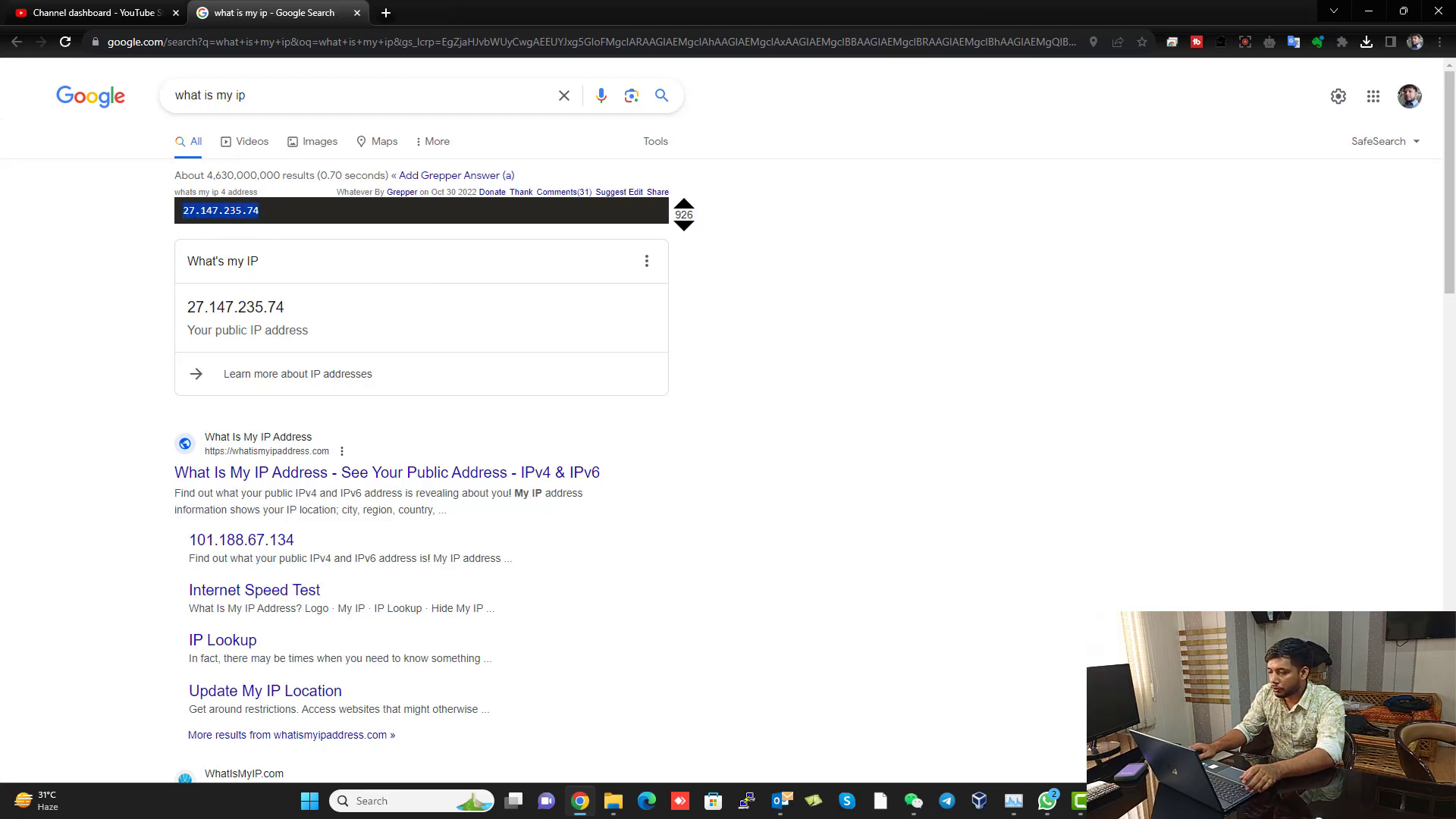
Switch to the WinBox router session, display the IP address list and enlarge its window.
key("alt+Tab")
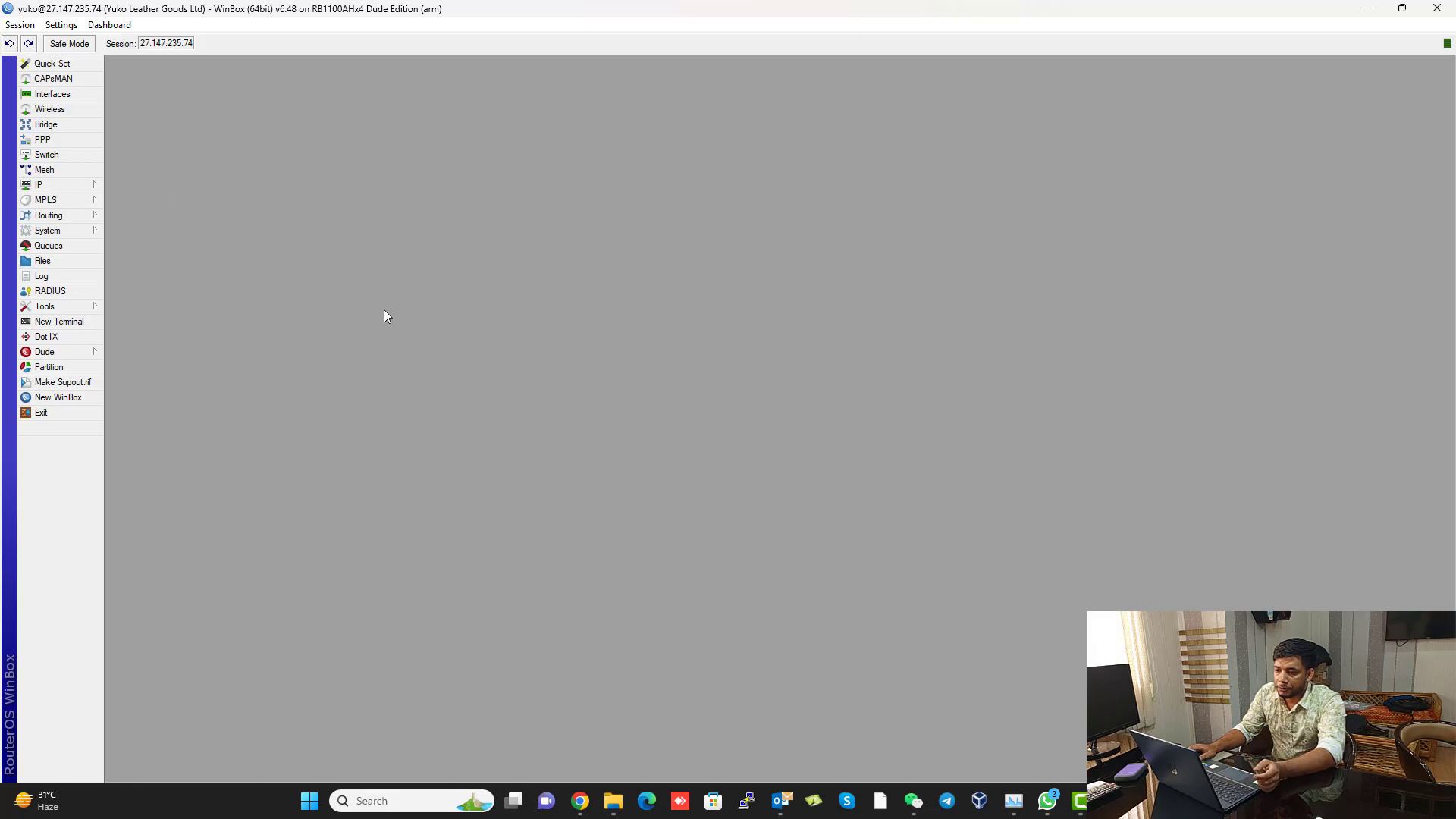
left_click(94, 189)
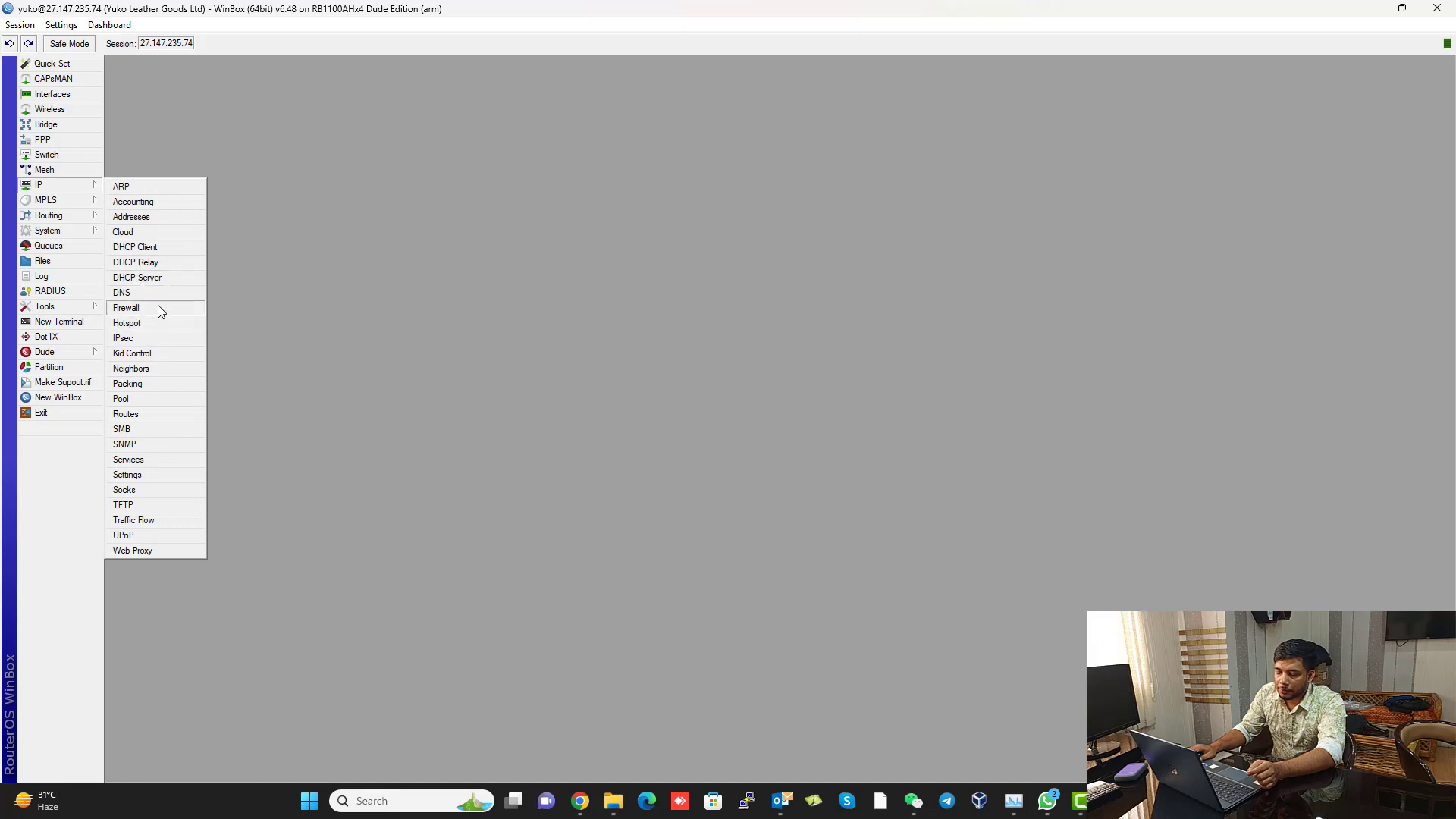
left_click(157, 217)
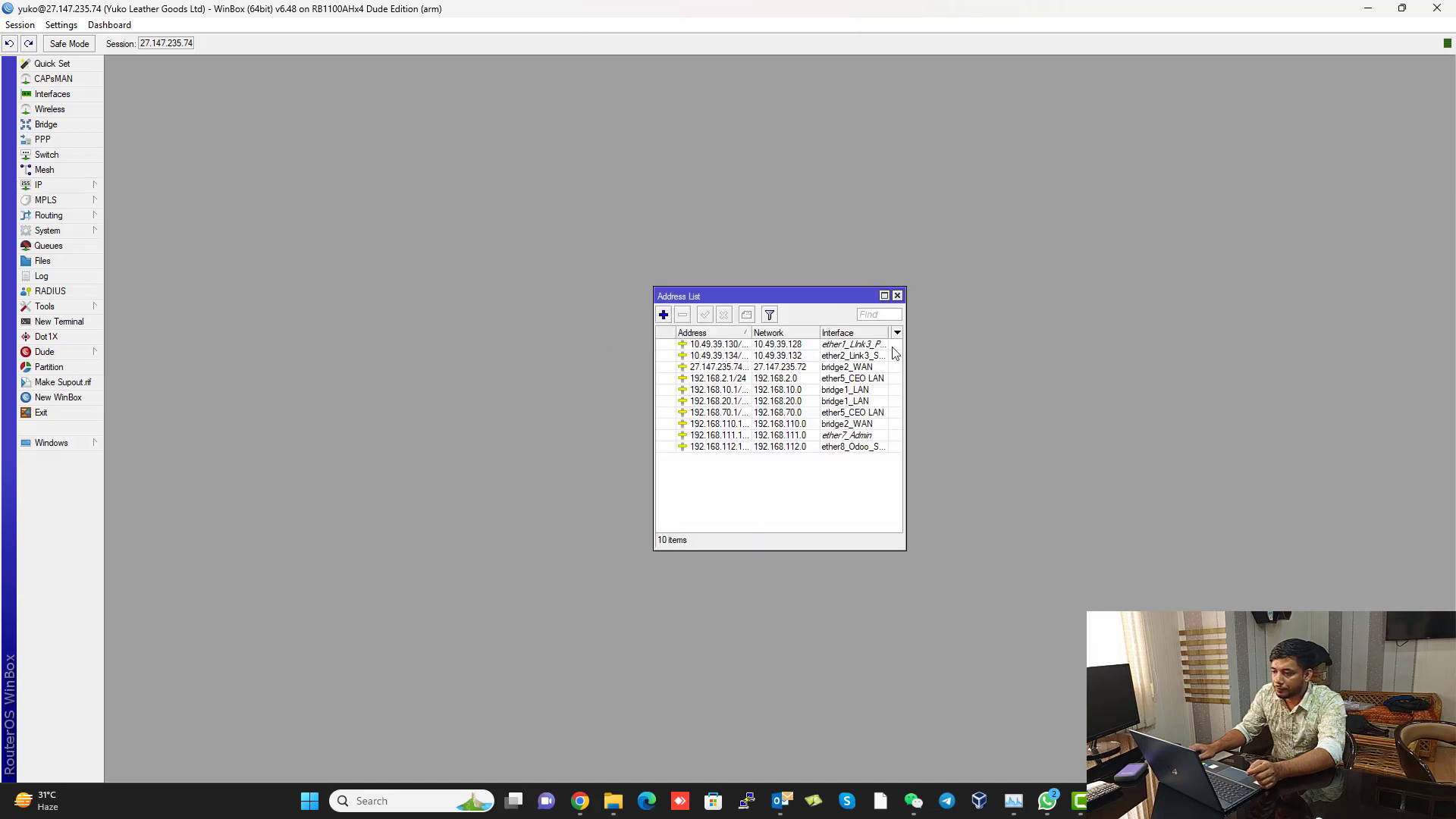
left_click_drag(903, 551, 1143, 630)
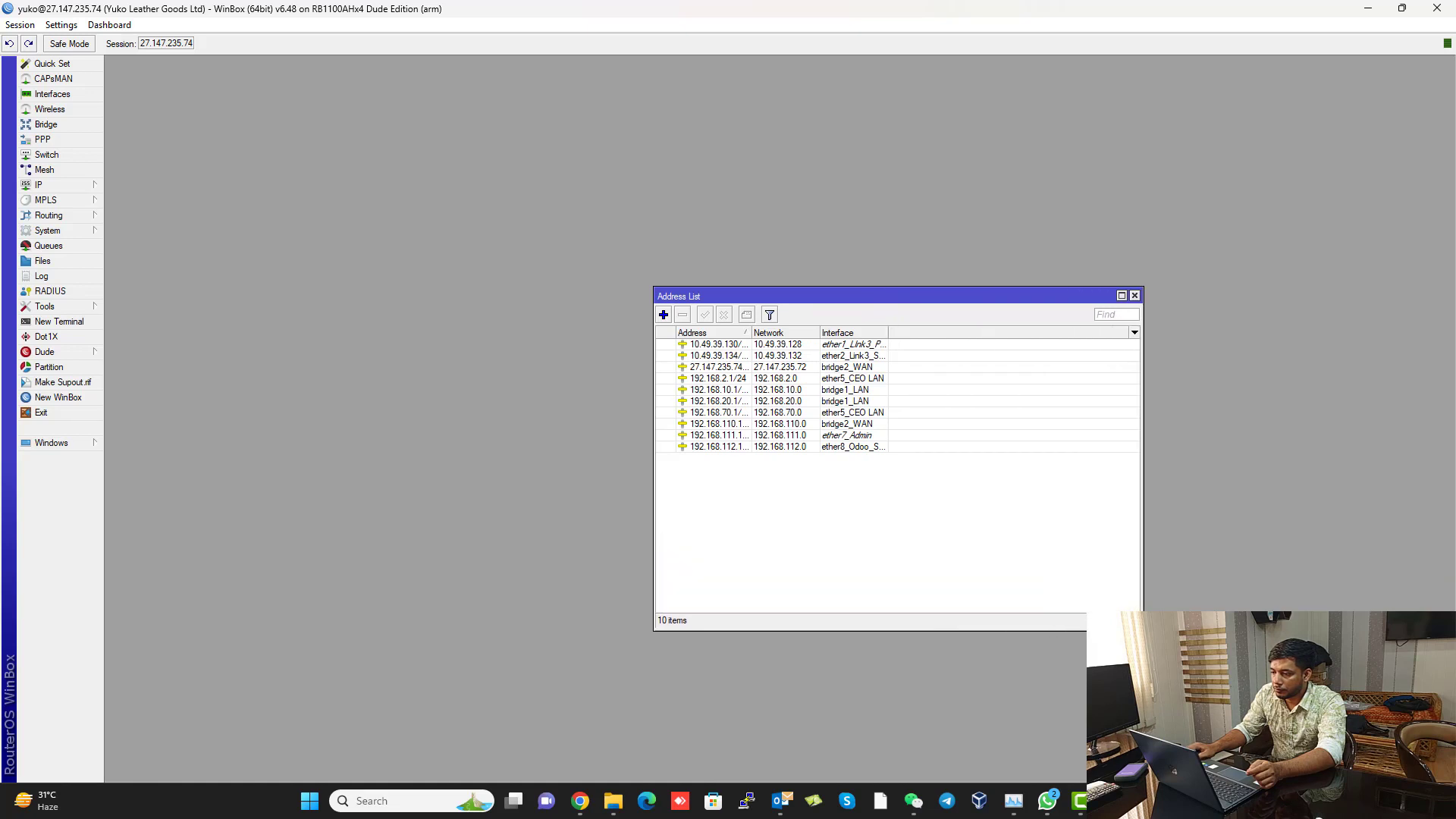
Open the router's firewall at its NAT rules and move the firewall window clear of the address list.
left_click(80, 184)
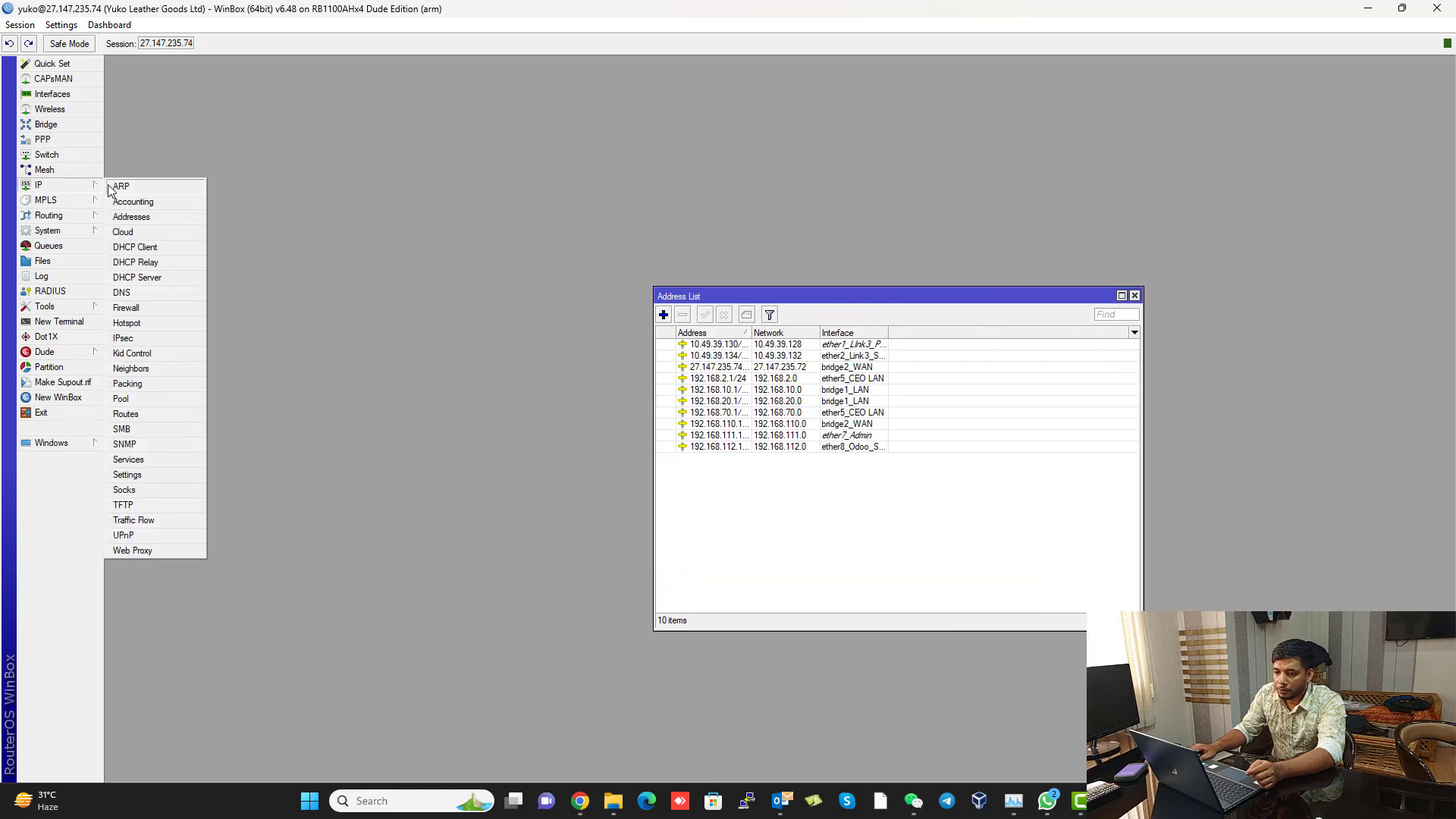
left_click(145, 307)
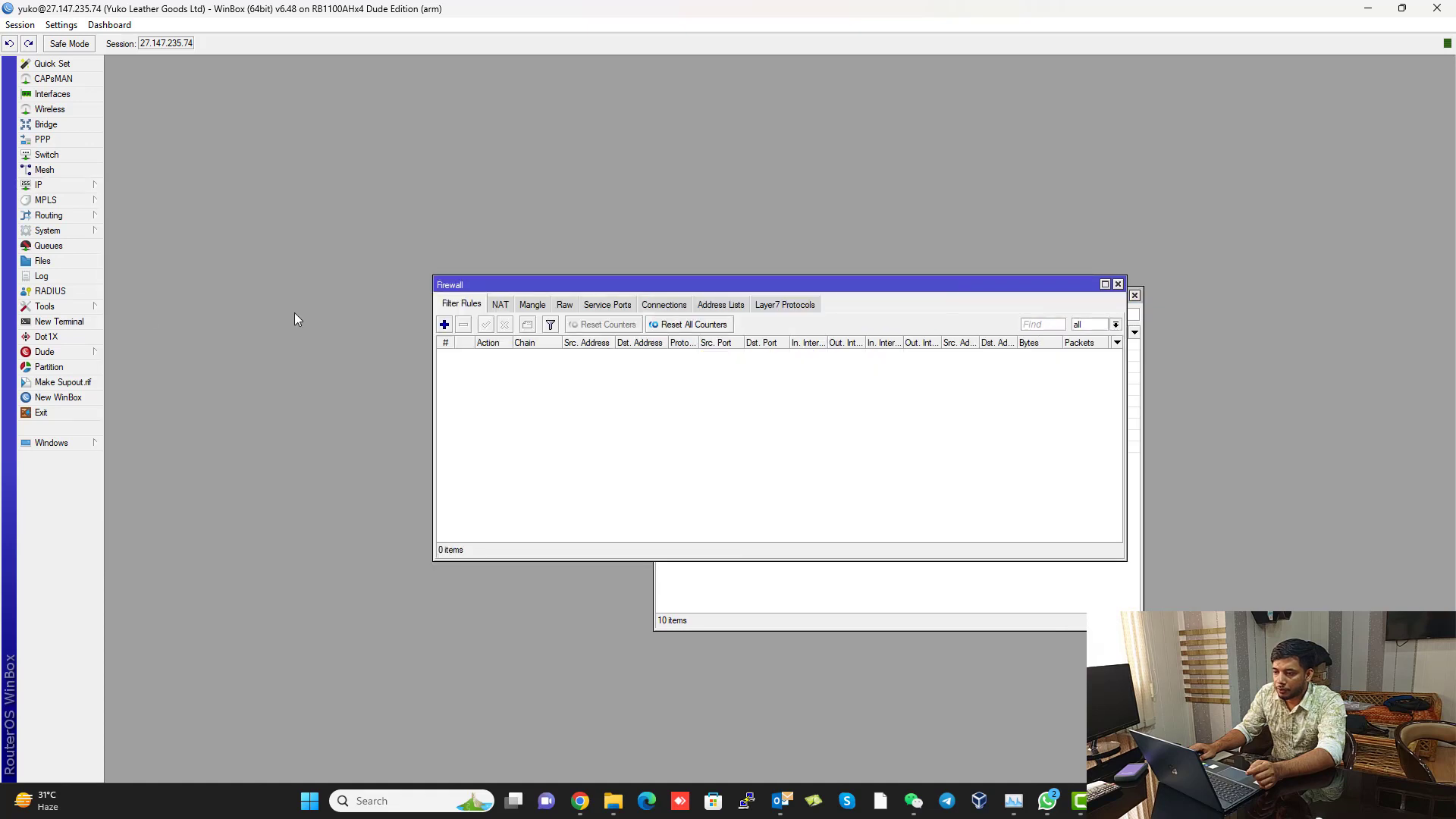
left_click(499, 306)
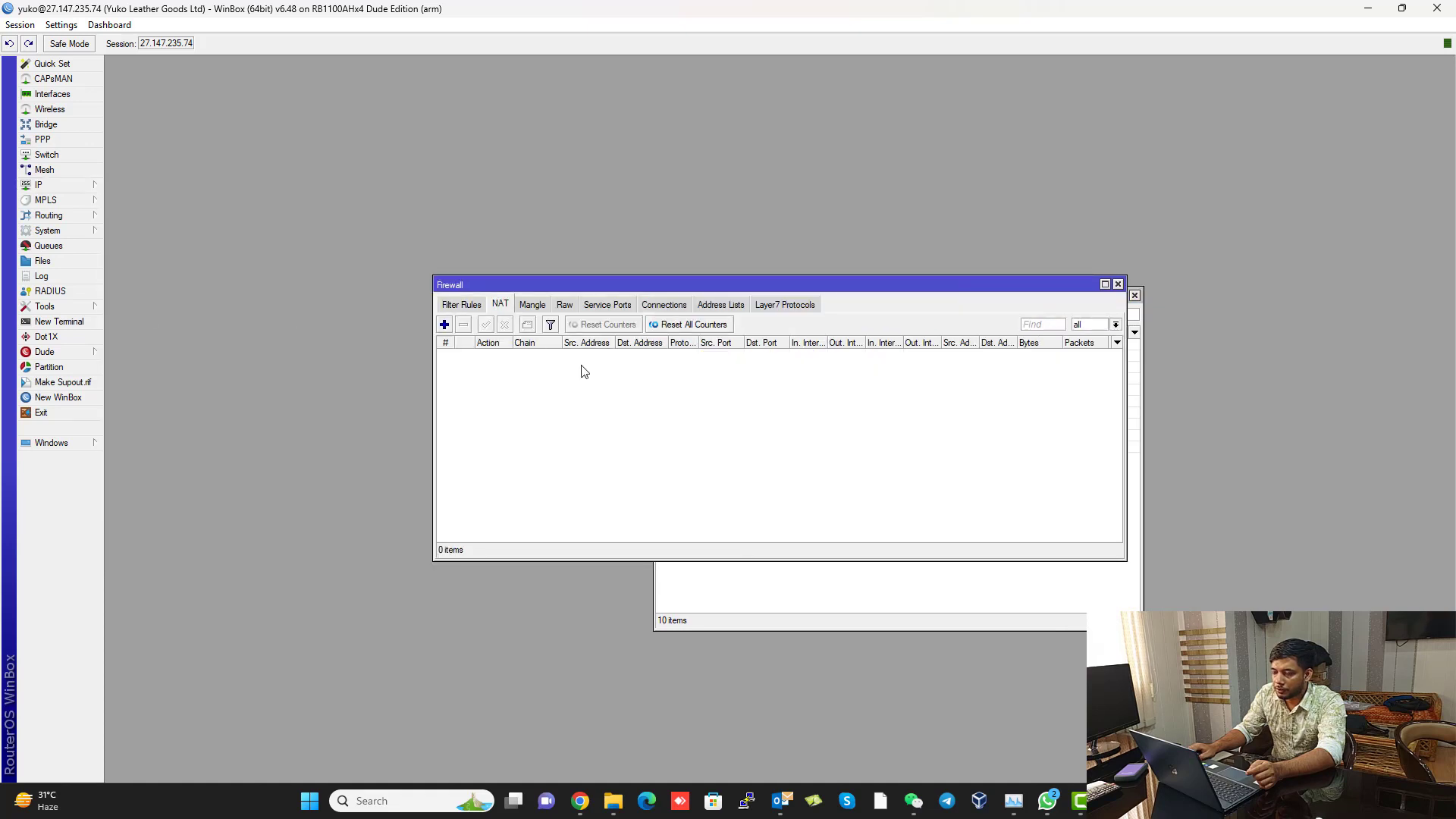
left_click_drag(867, 286, 736, 186)
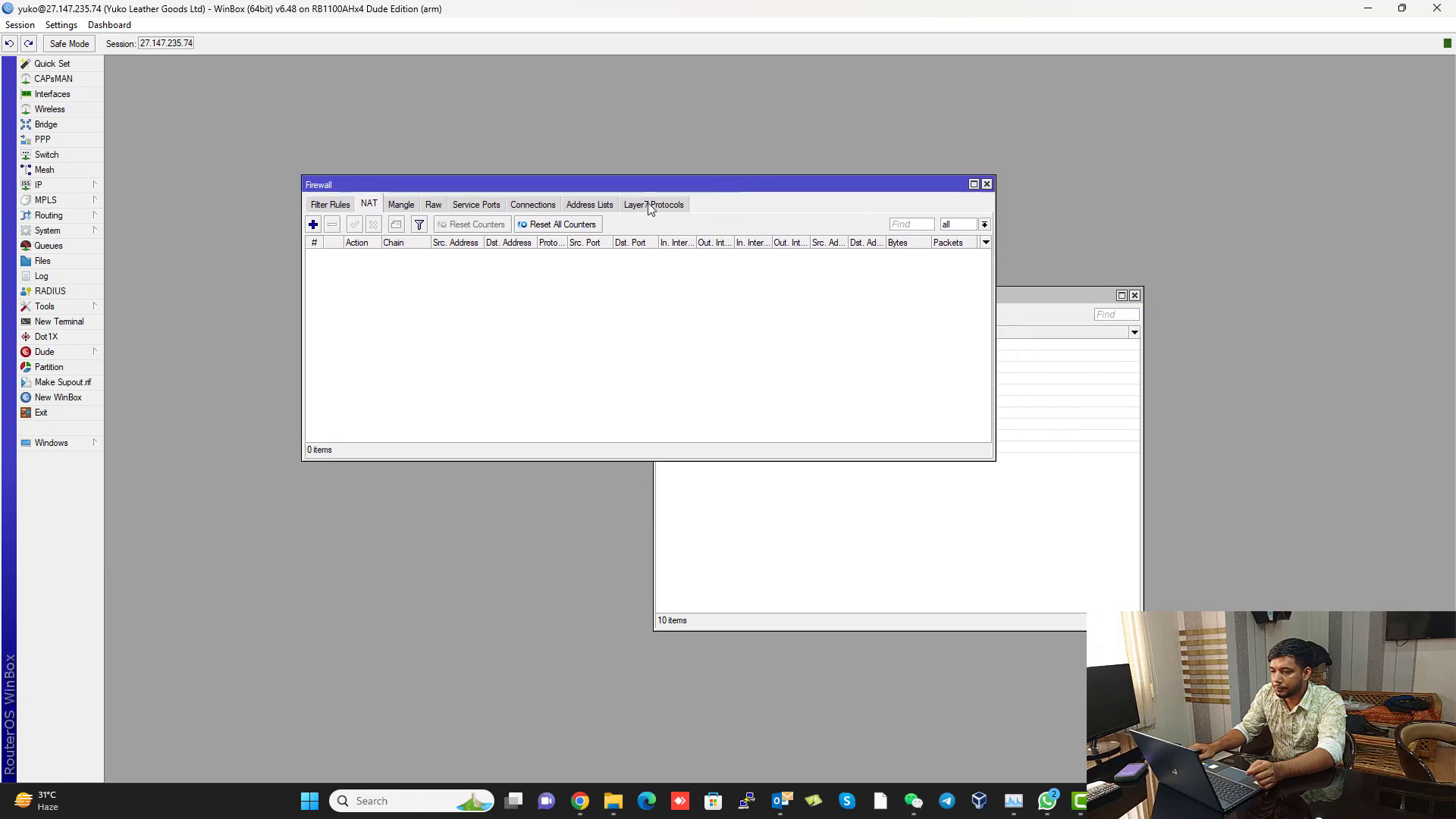
Examine all firewall sections from Filter Rules through Layer7 Protocols and back, and close the firewall window.
left_click(318, 204)
left_click(375, 207)
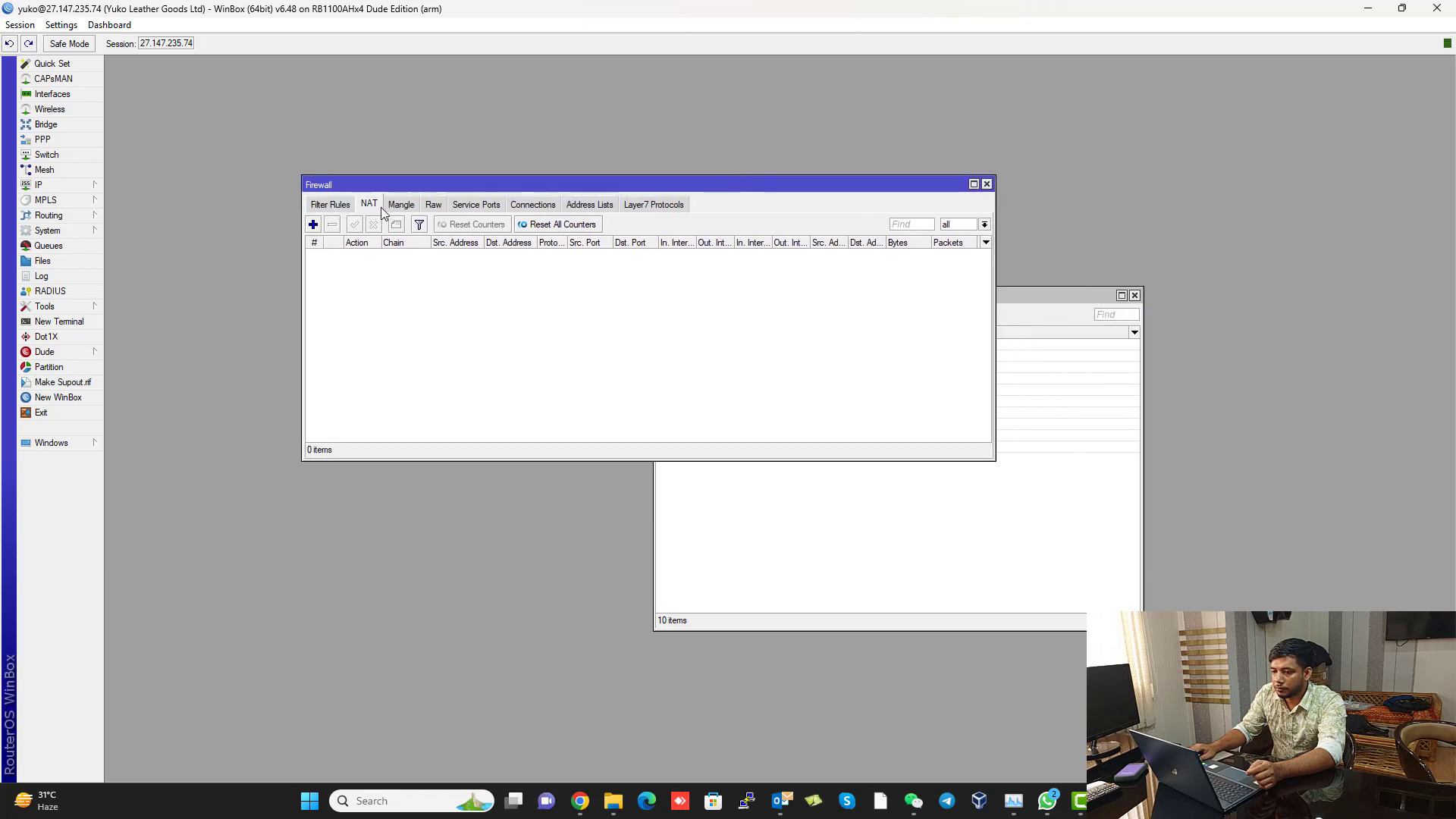
left_click(405, 209)
left_click(434, 210)
left_click(479, 209)
left_click(552, 207)
left_click(599, 206)
left_click(662, 207)
left_click(595, 206)
left_click(533, 205)
left_click(477, 205)
left_click(433, 207)
left_click(406, 208)
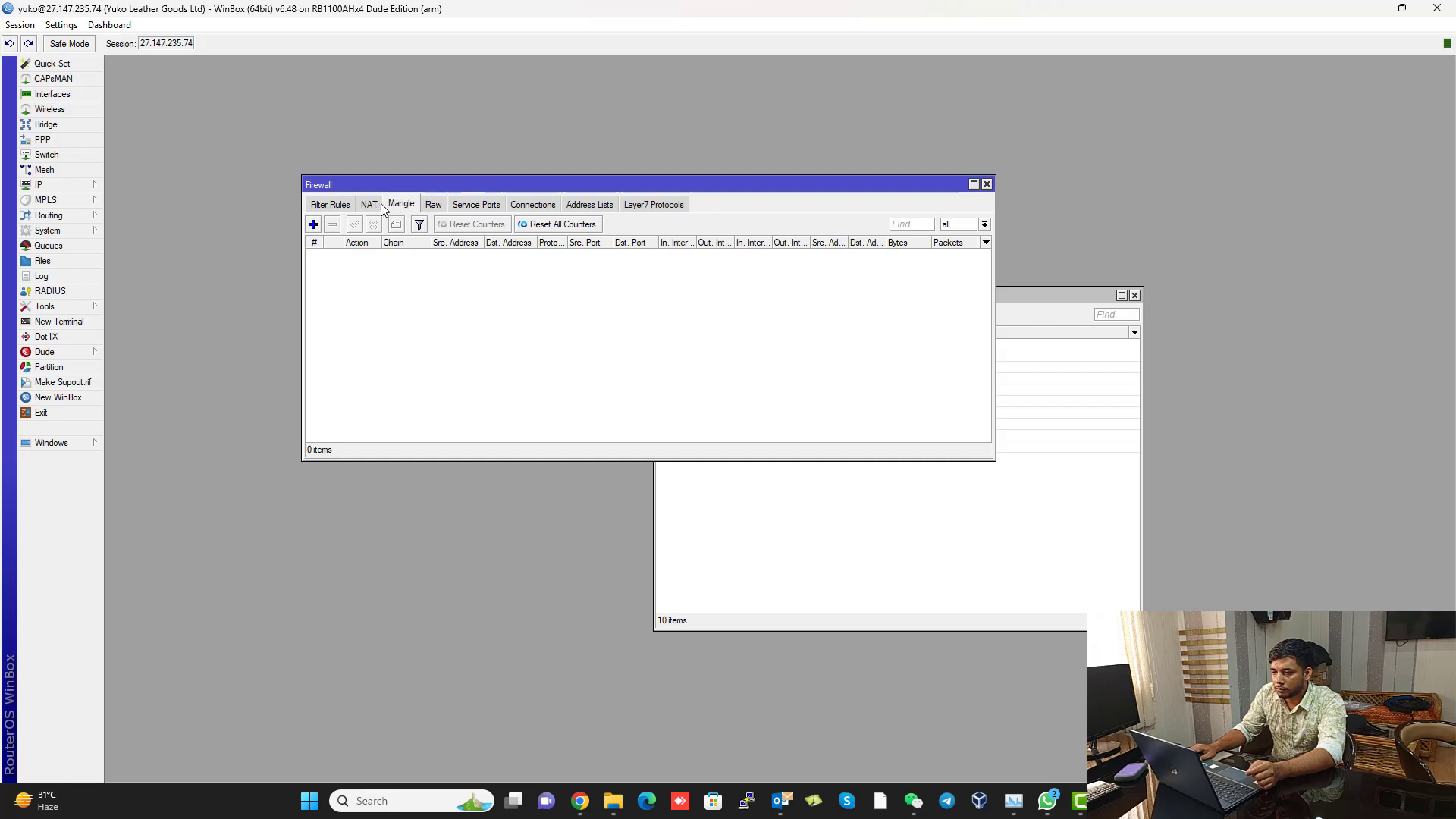
left_click(370, 206)
left_click(333, 208)
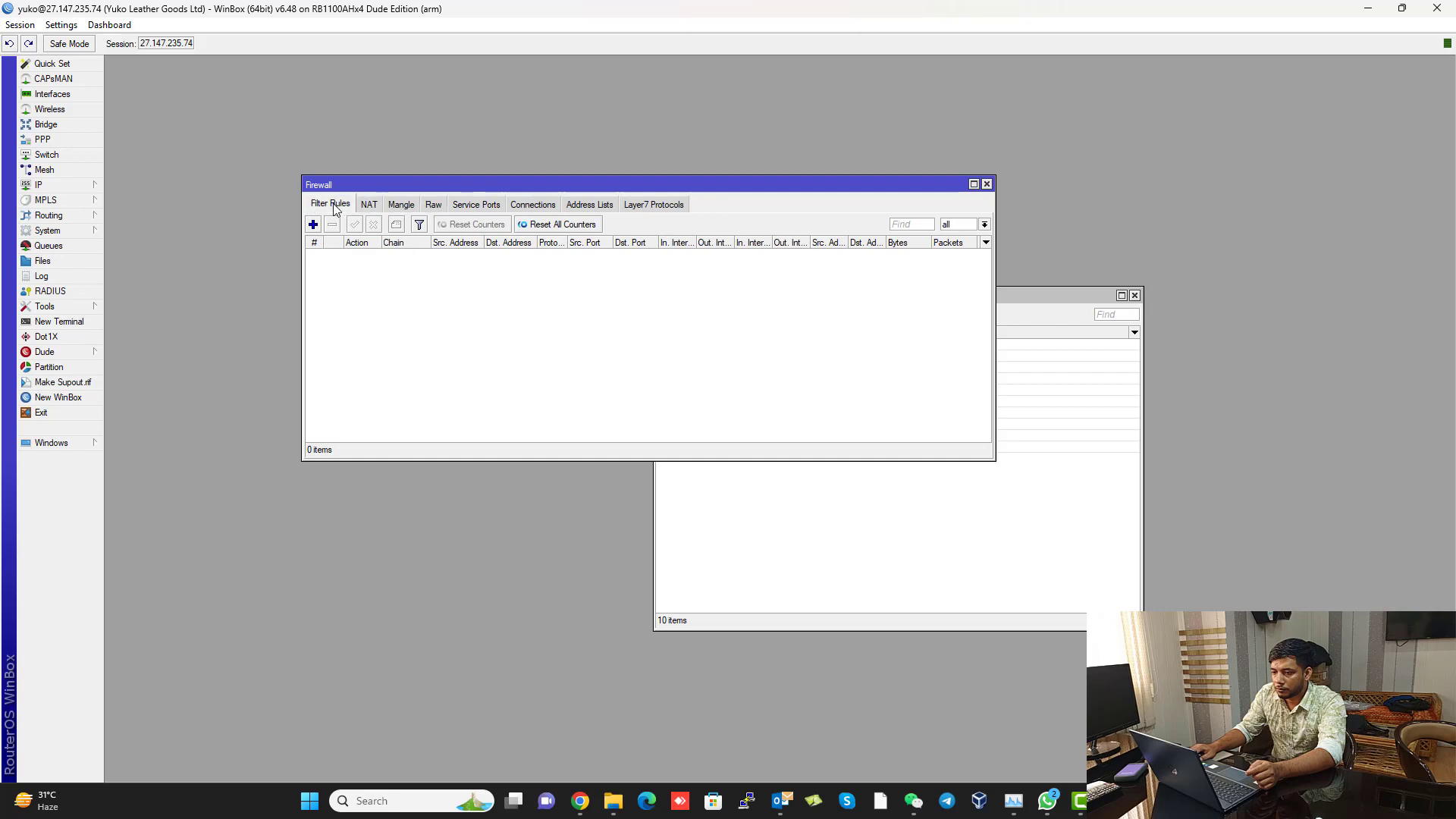
left_click(987, 184)
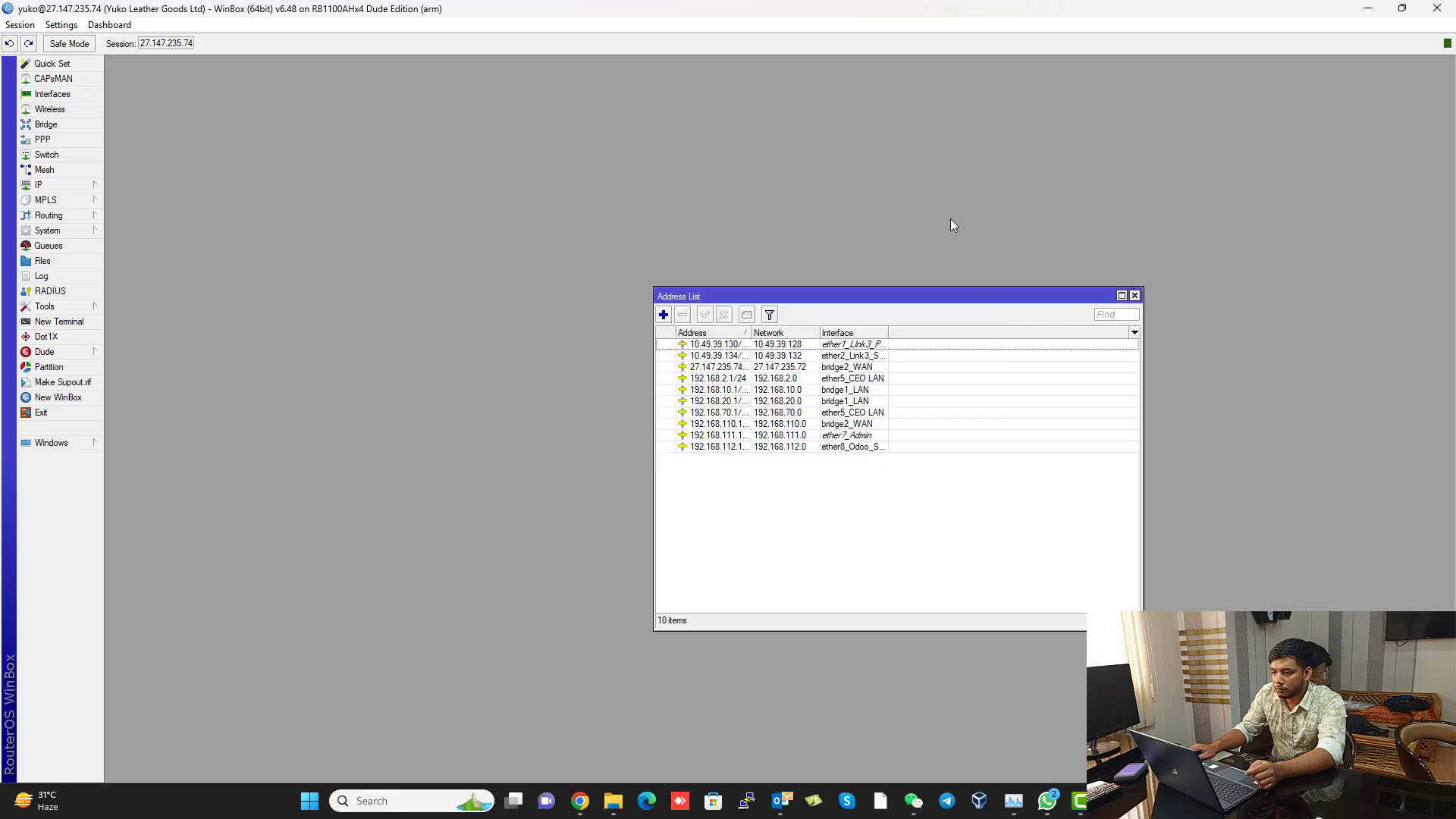
Cancel the pending automatic reconnection and connect to the saved router manually.
left_click_drag(844, 295, 626, 270)
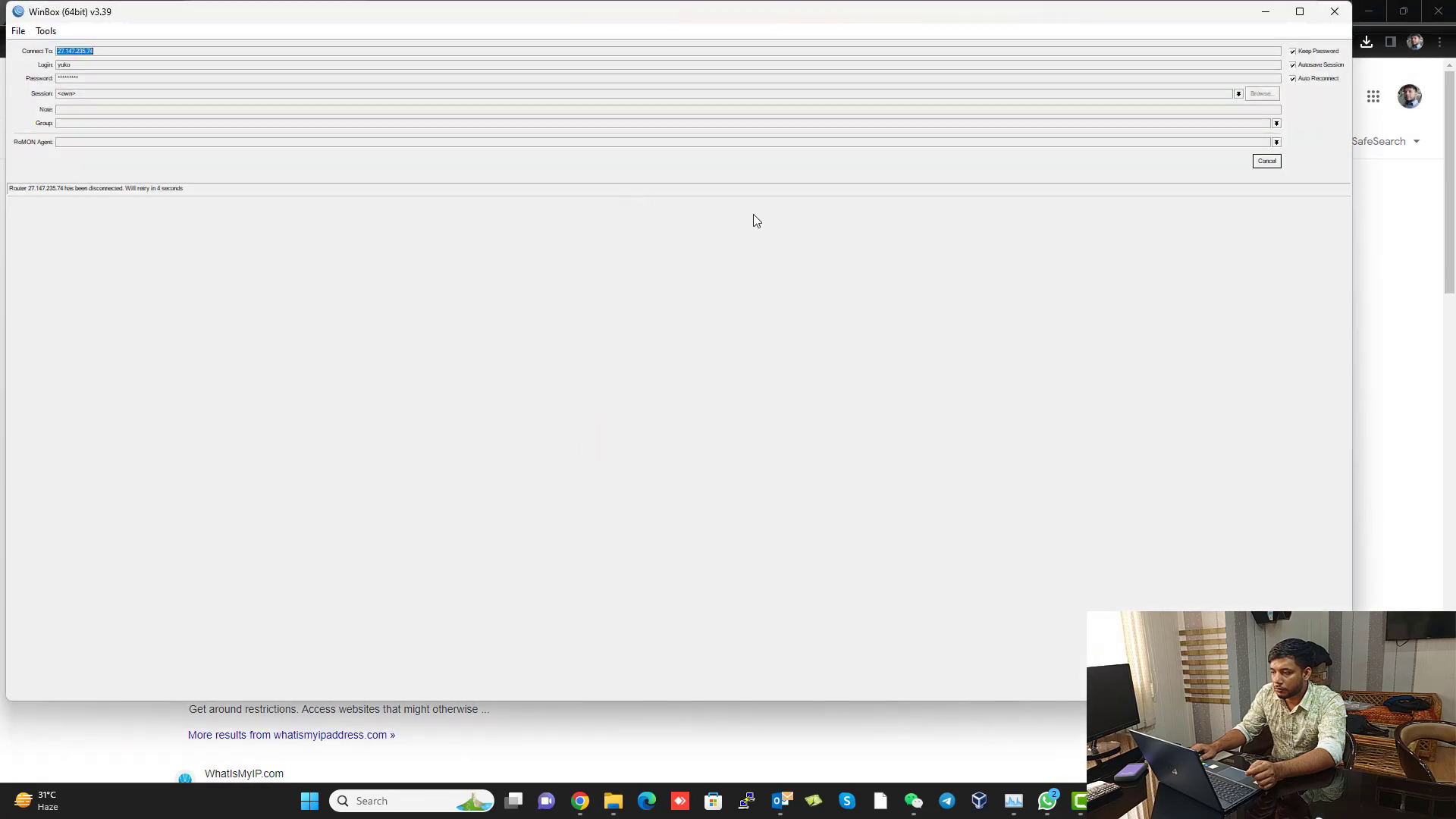
left_click(1266, 161)
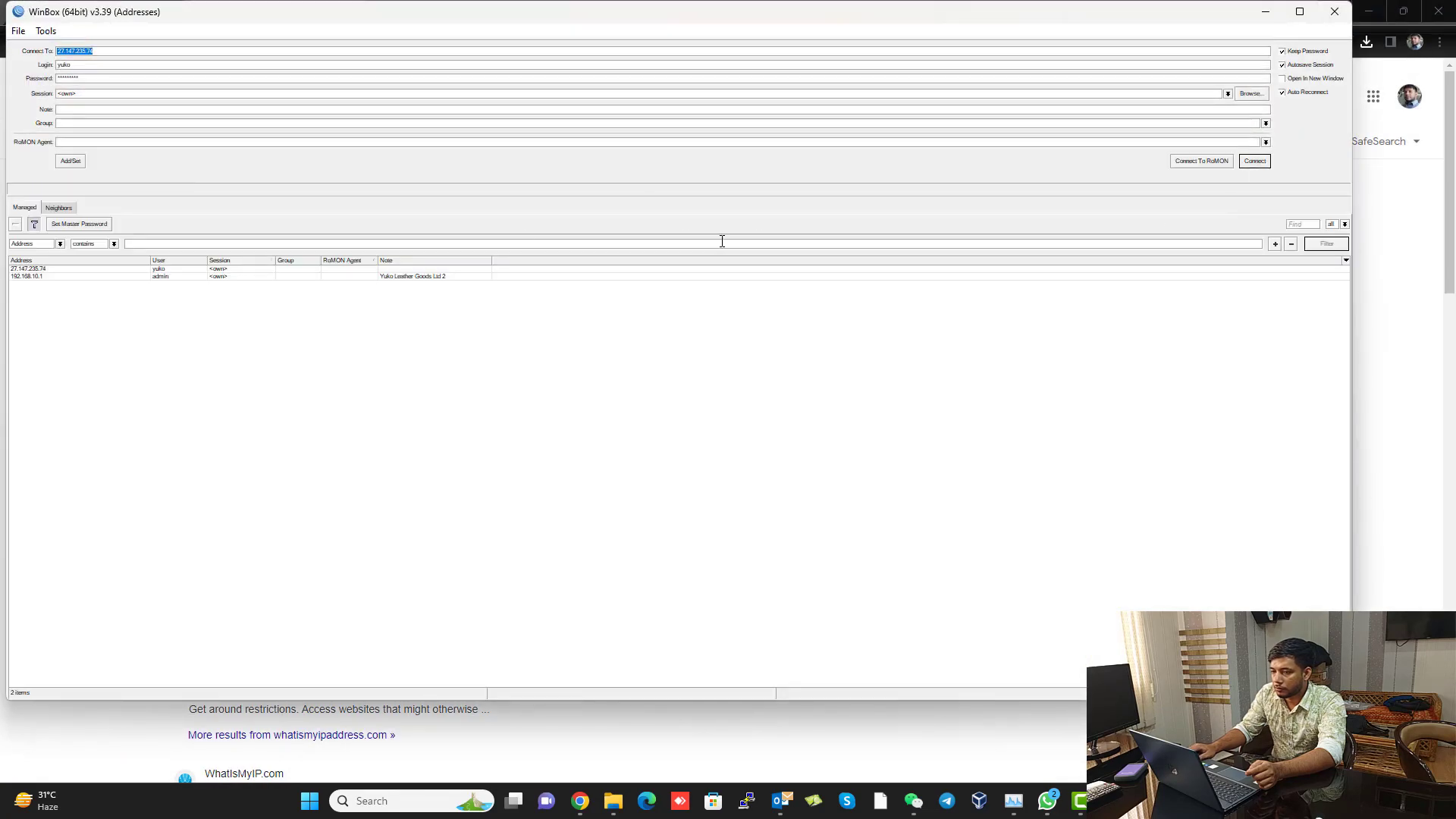
left_click(1255, 161)
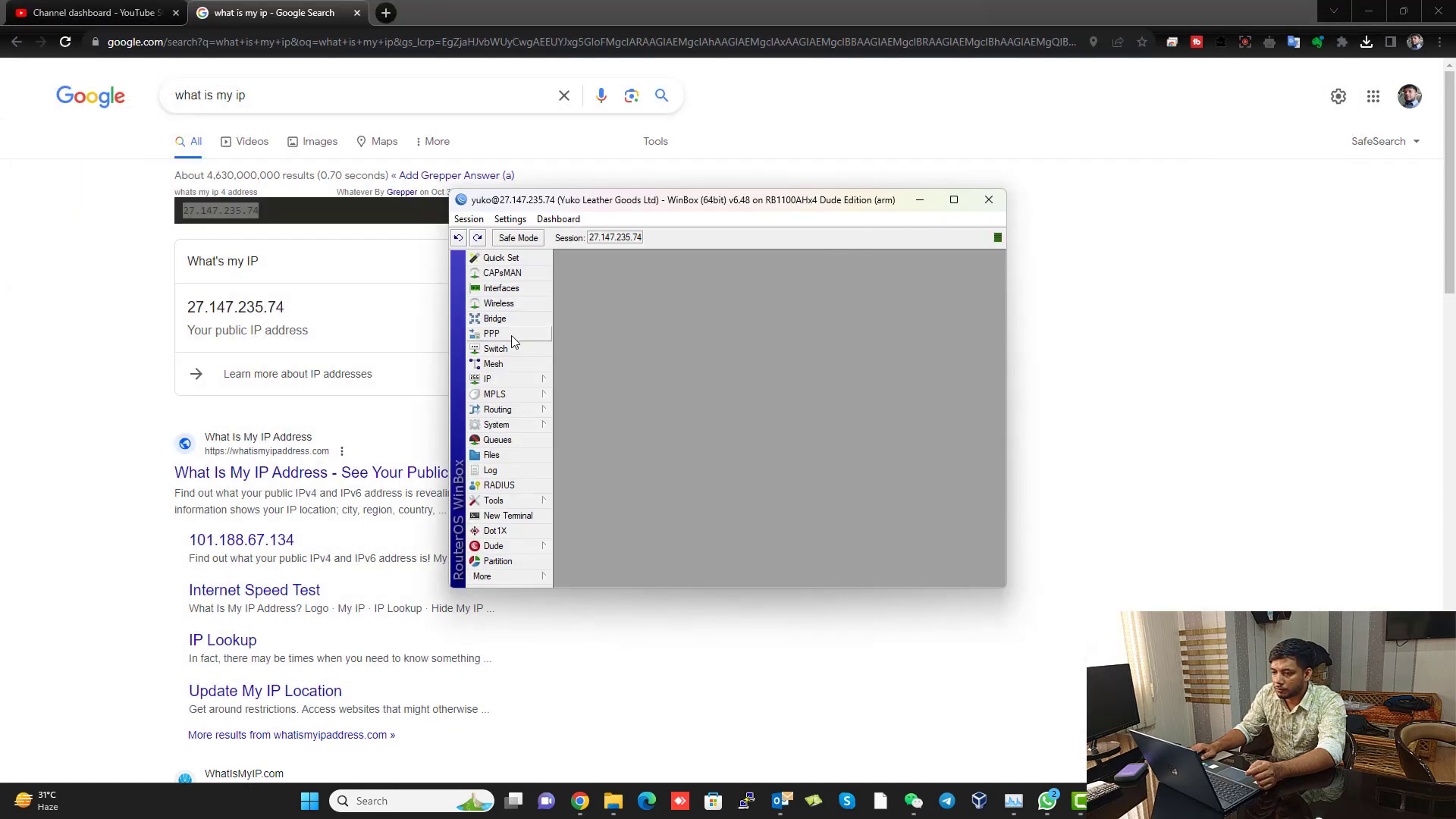
Open the router's firewall in a maximized session window and check its NAT and filter rules.
left_click(522, 379)
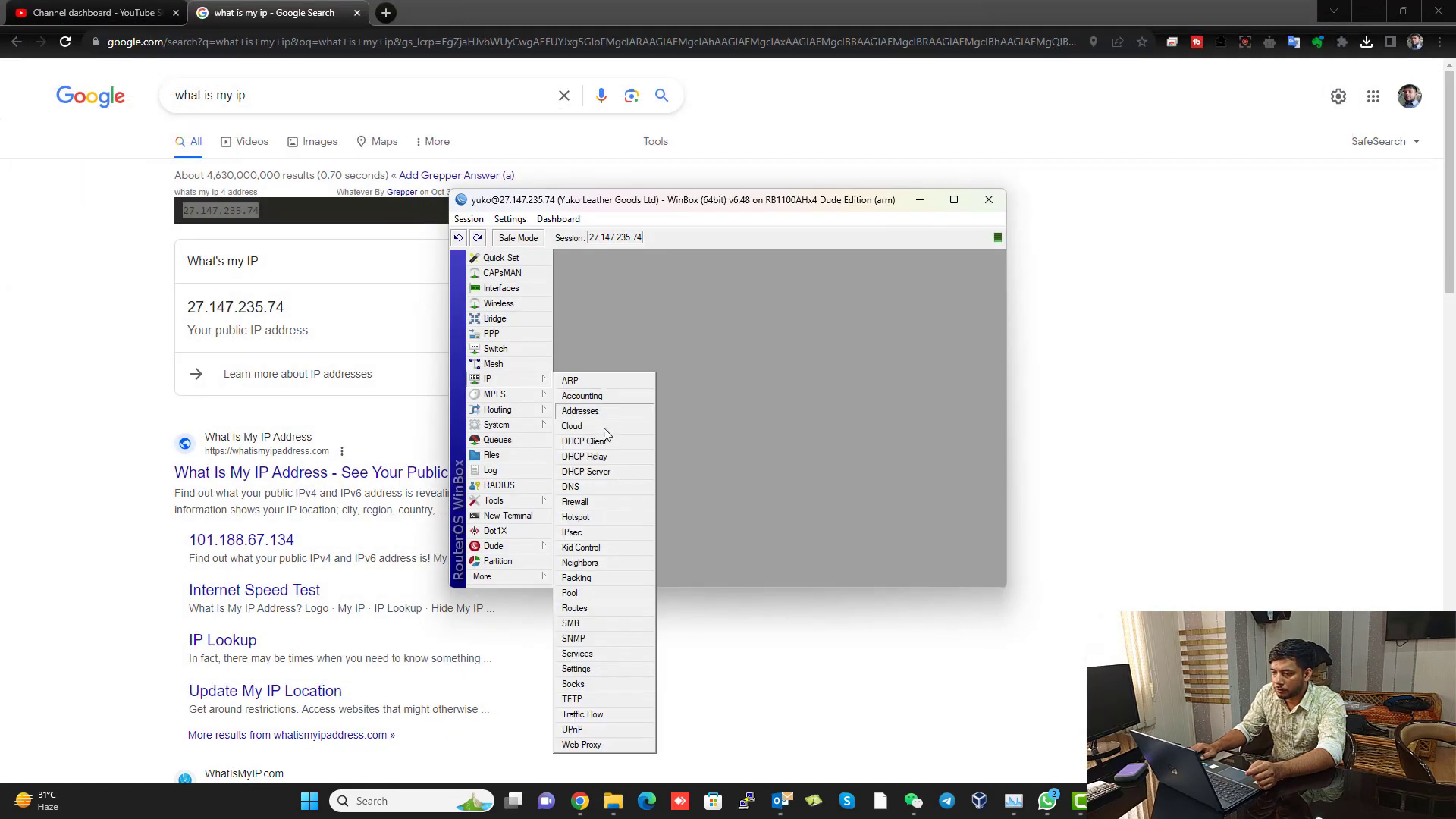
left_click(587, 500)
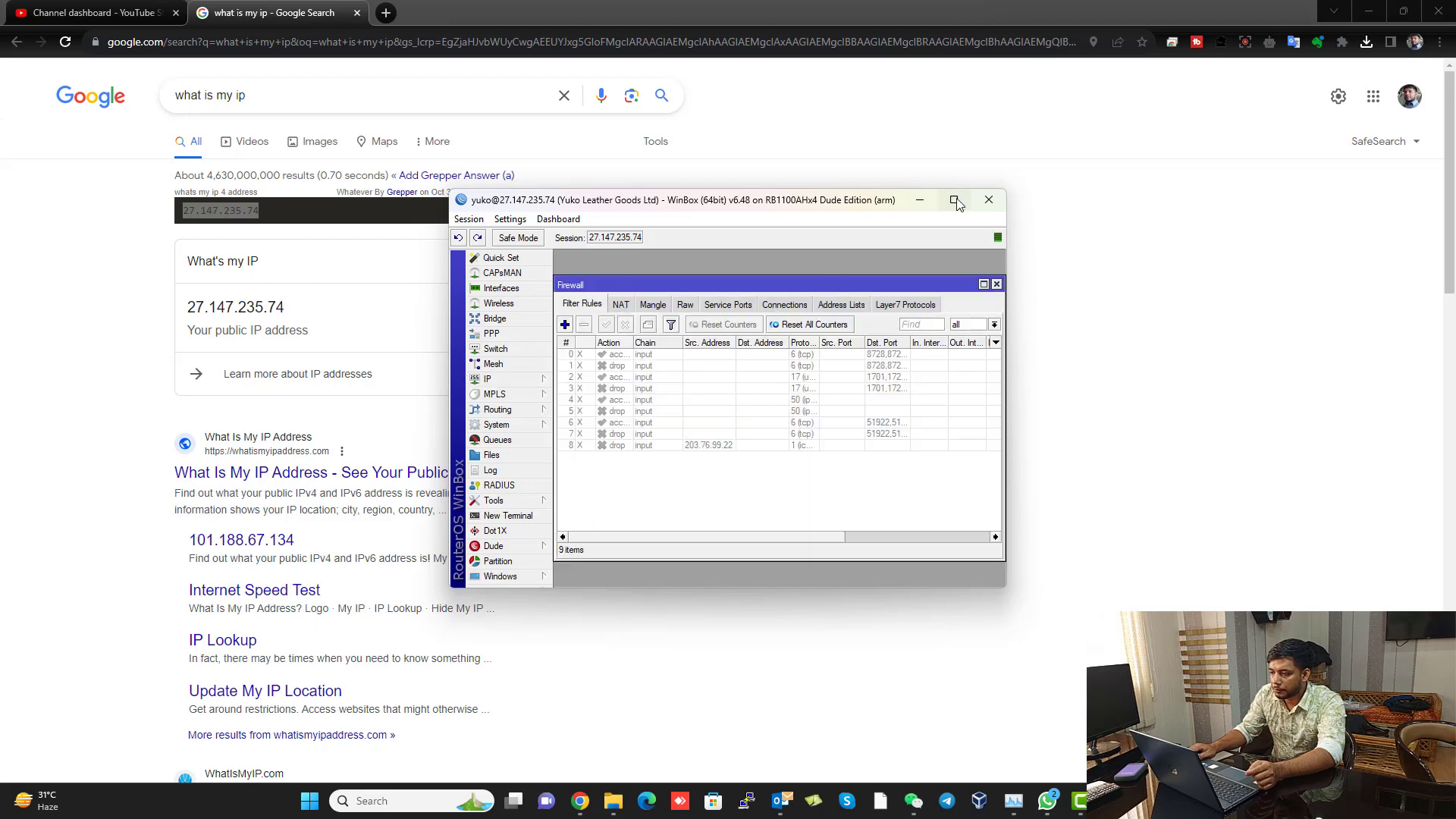
left_click(955, 201)
left_click(172, 110)
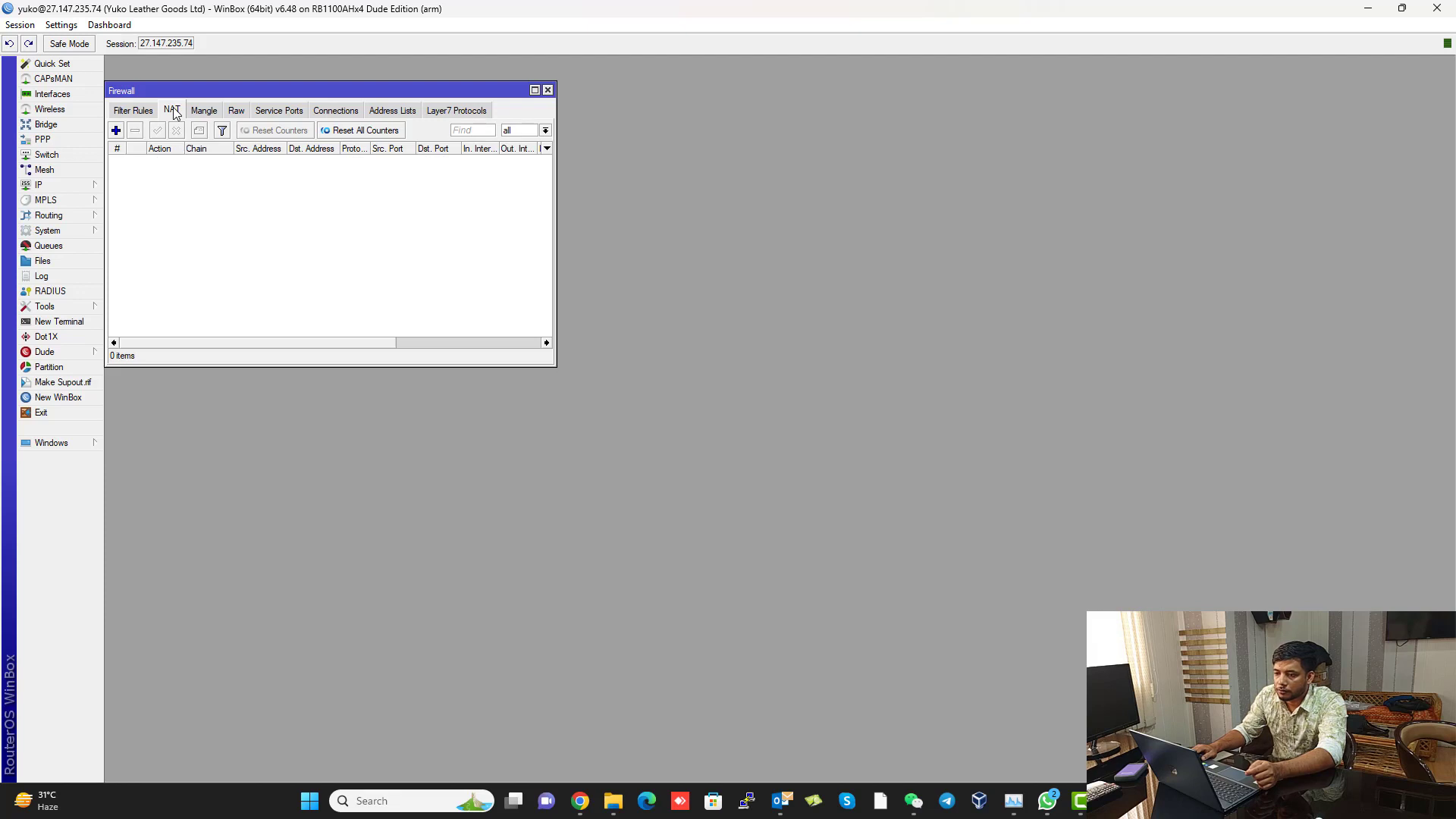
left_click(140, 112)
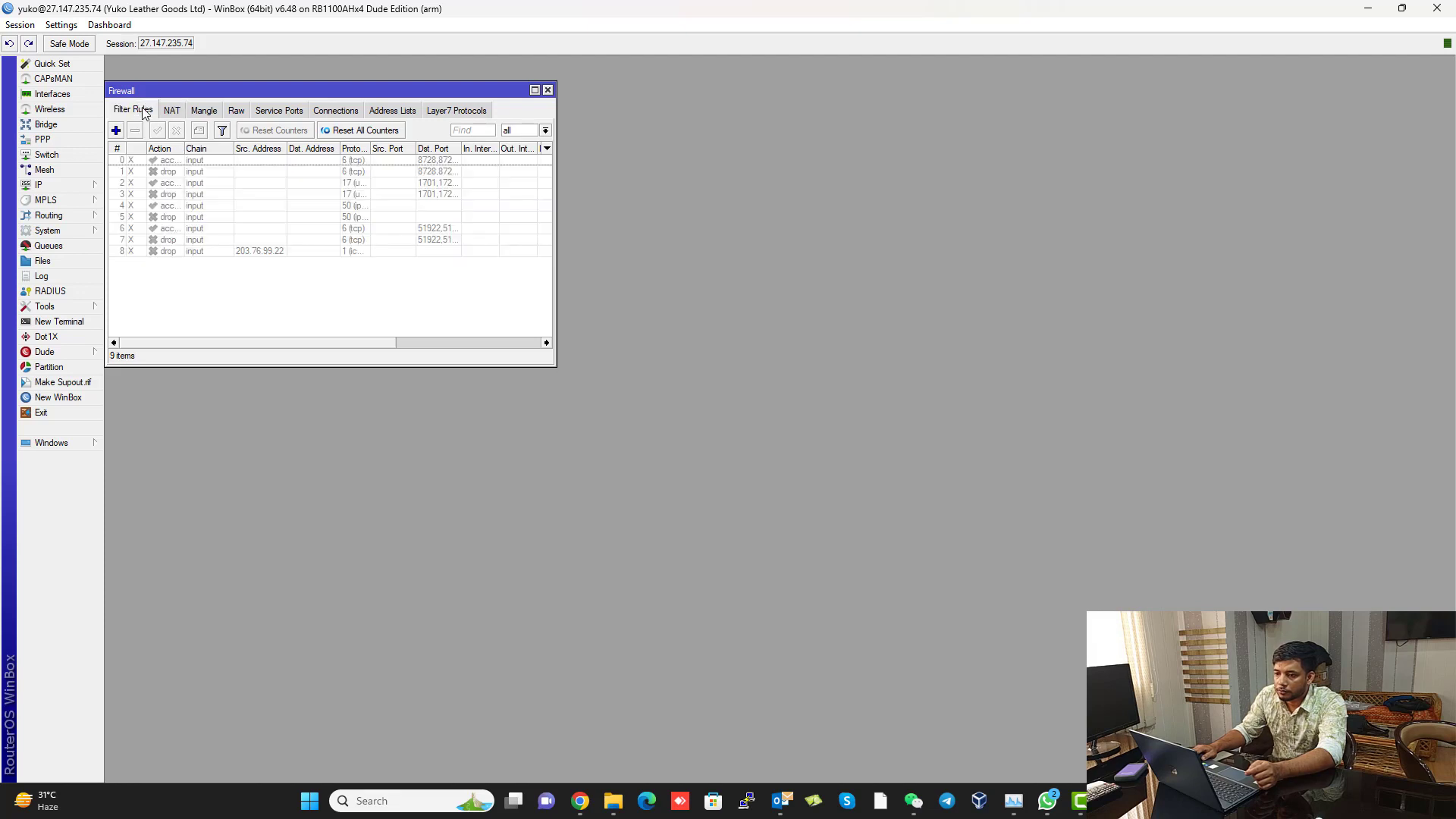
Examine the firewall's Mangle, Raw, Service Ports, Connections, Address Lists and Layer7 Protocols sections, return to Filter Rules and reposition the window.
left_click(206, 112)
left_click(237, 111)
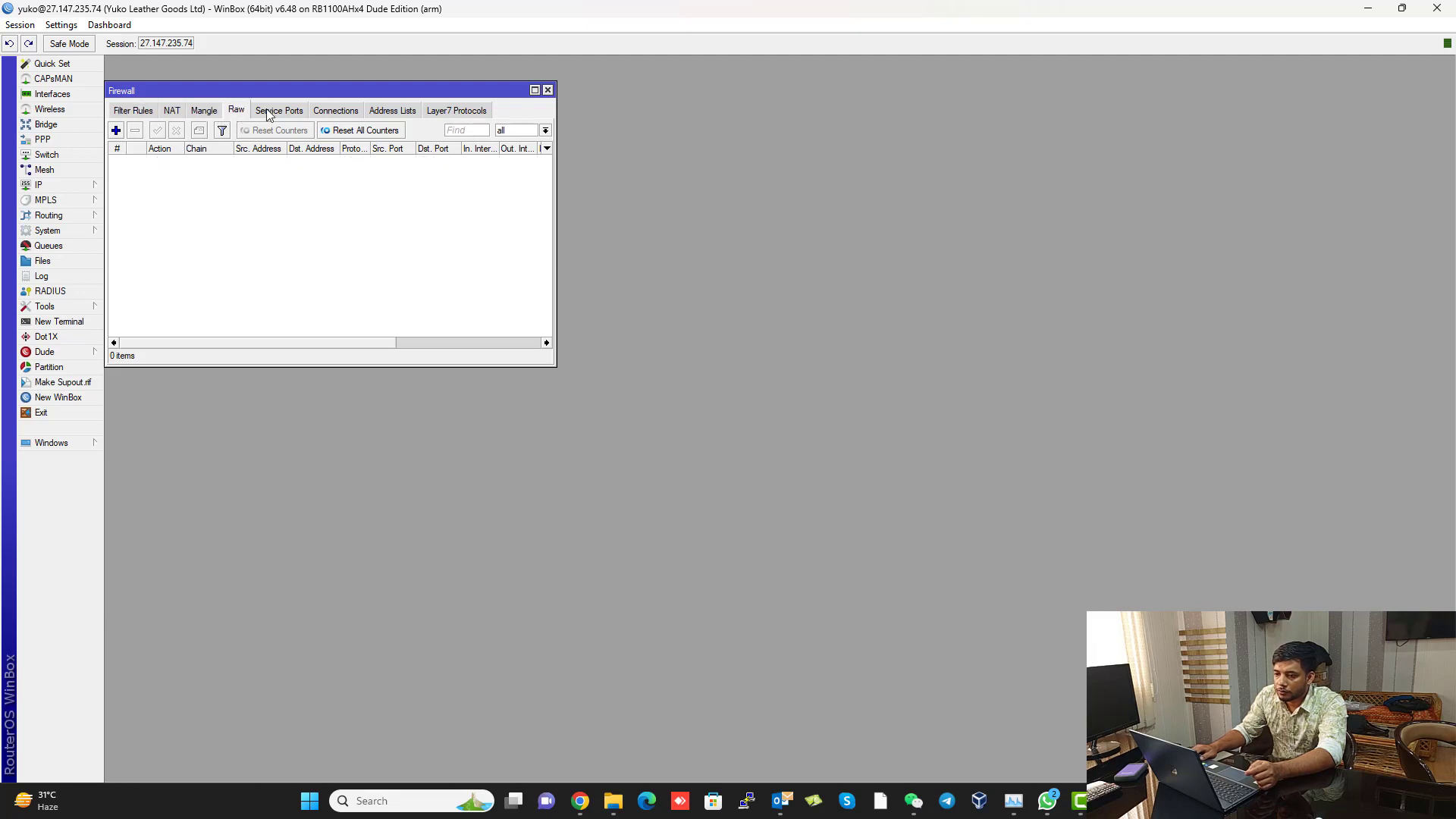
left_click(279, 112)
left_click(351, 112)
left_click(385, 114)
left_click(447, 115)
left_click(329, 115)
left_click(271, 113)
left_click(238, 113)
left_click(202, 113)
left_click(176, 114)
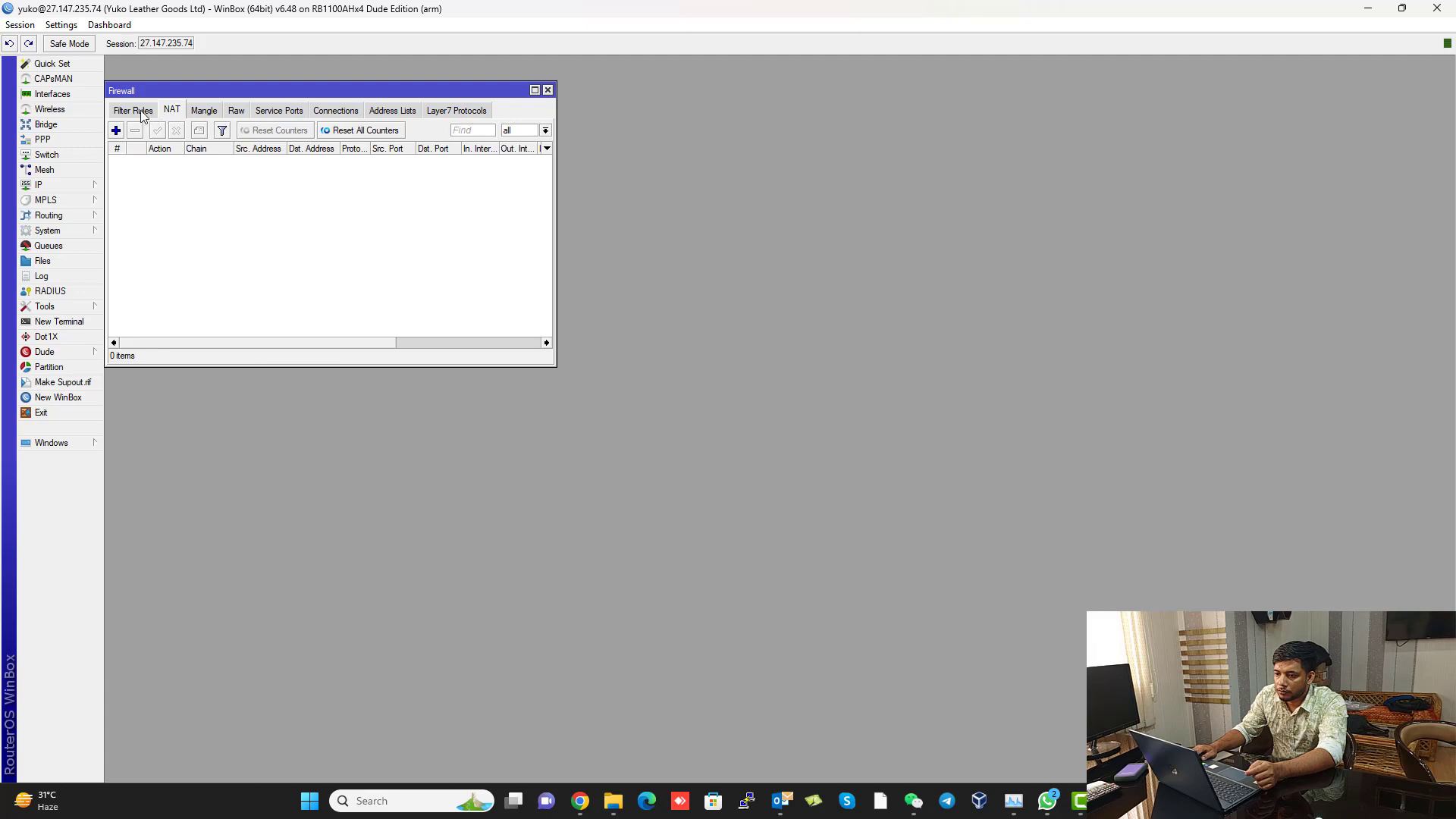
left_click(141, 113)
left_click_drag(222, 88, 583, 140)
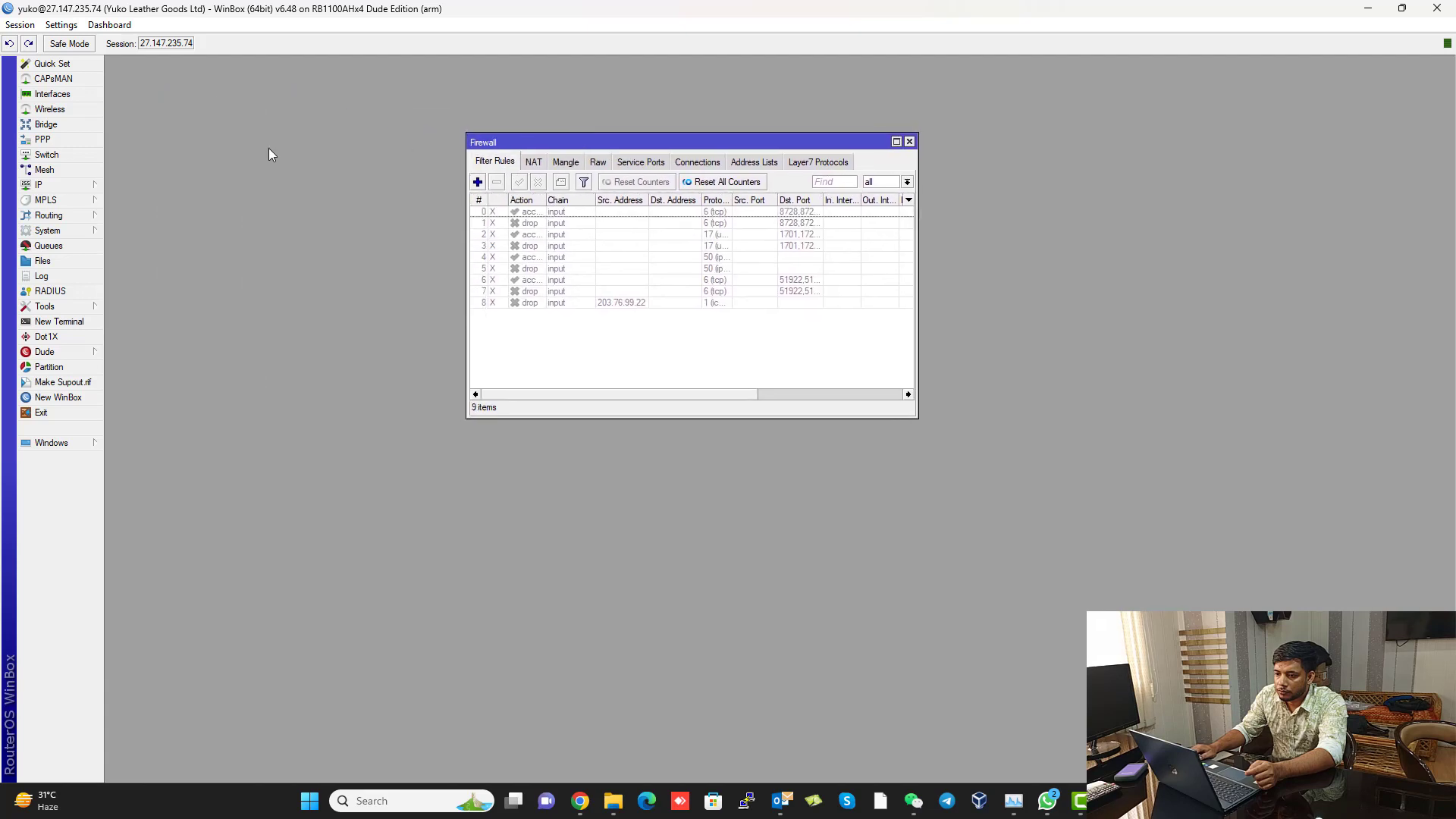
Open the queue list at the interface queues and bring up the Windows network quick settings.
left_click(62, 247)
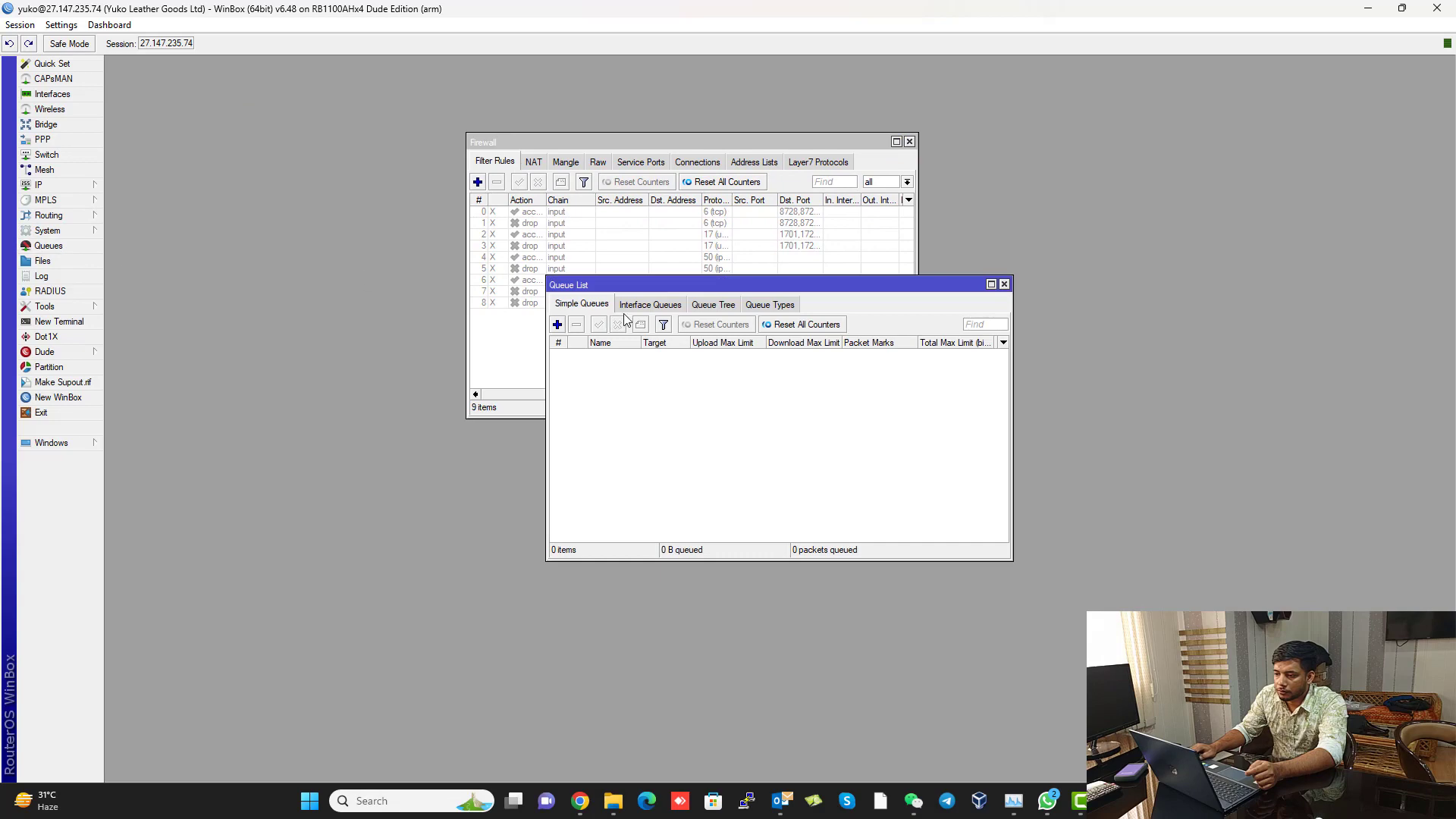
left_click(646, 306)
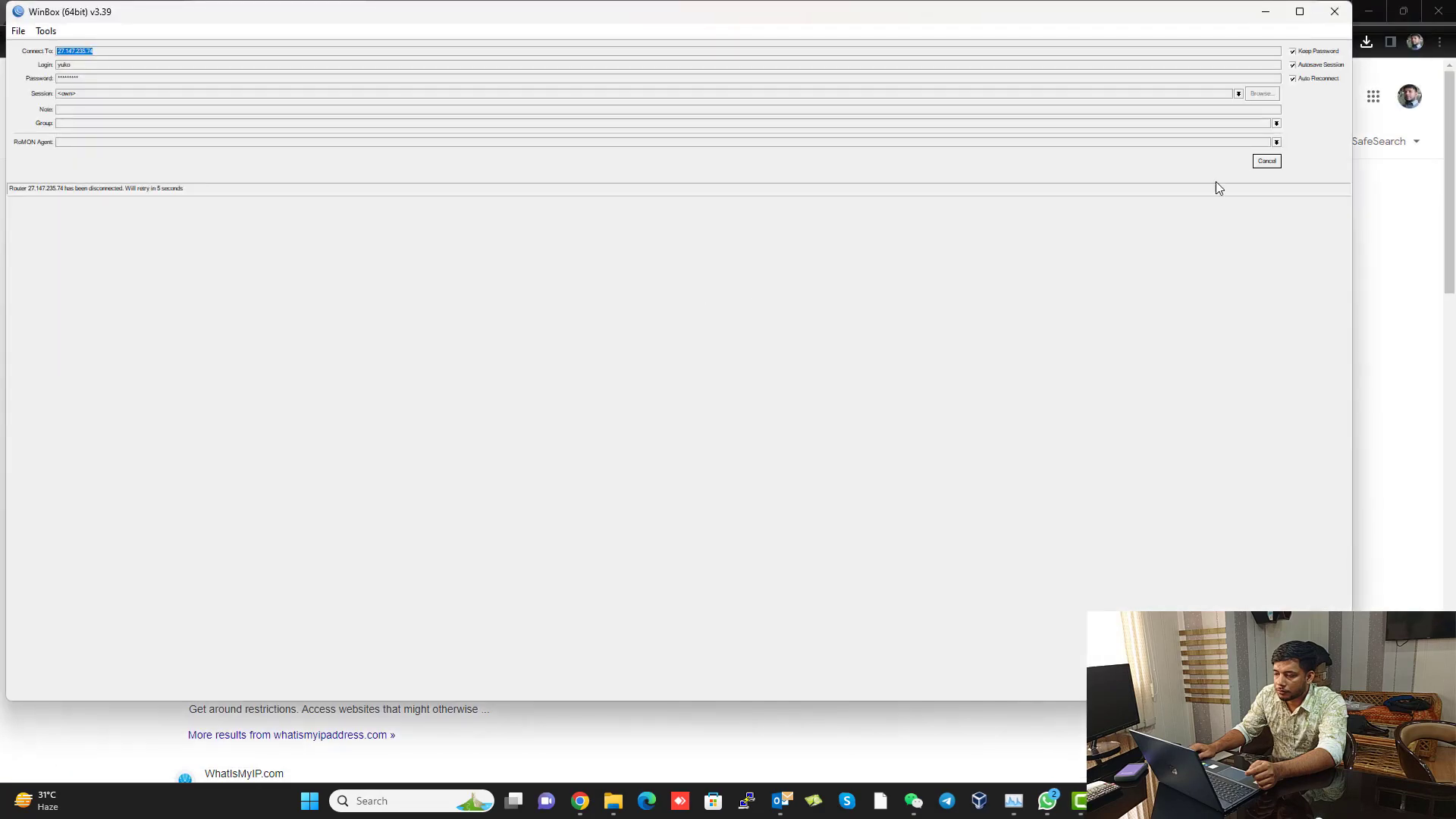
left_click(1348, 801)
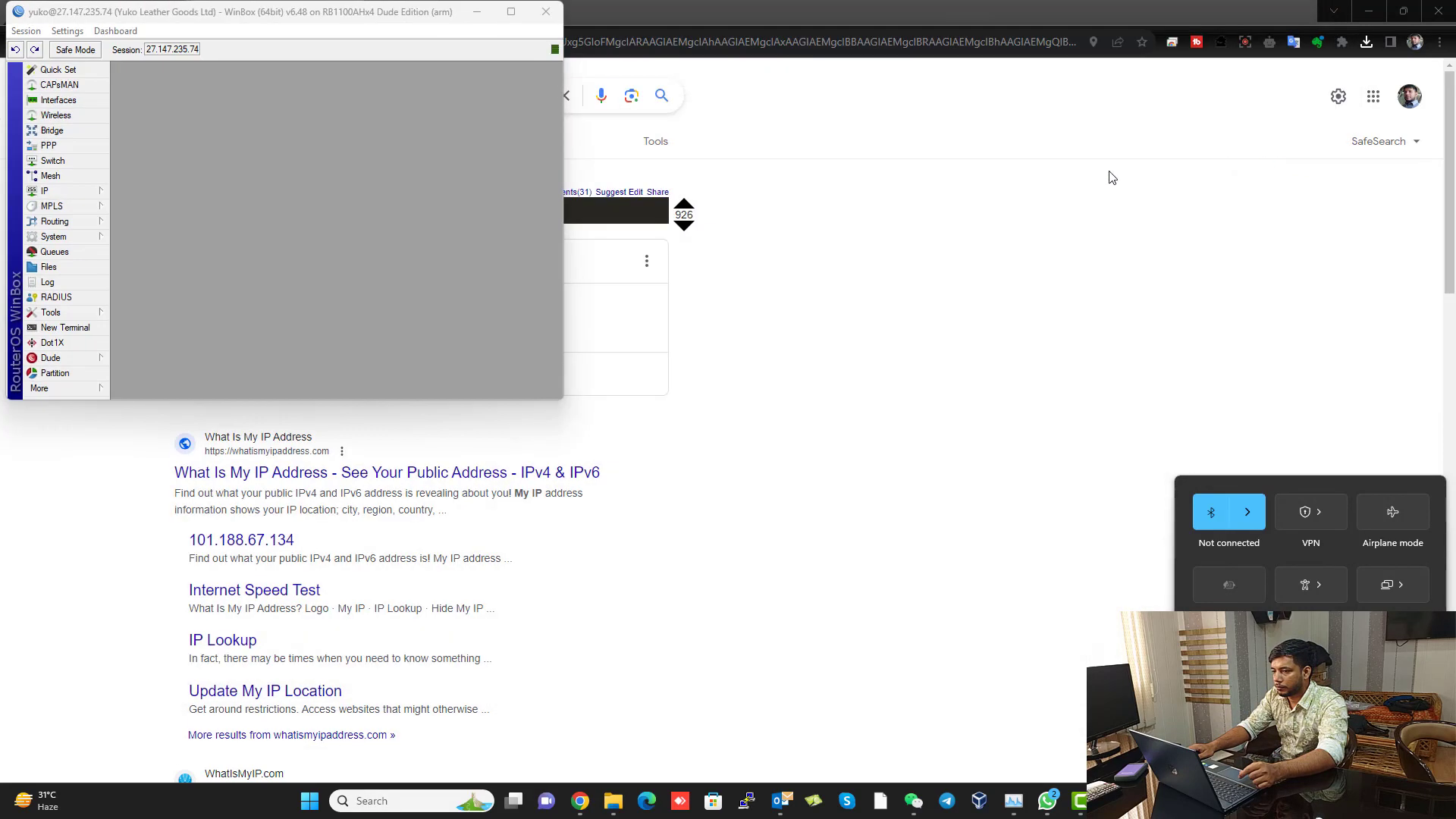
Open the firewall's NAT rules in the reconnected router session and maximize the session window.
left_click(68, 192)
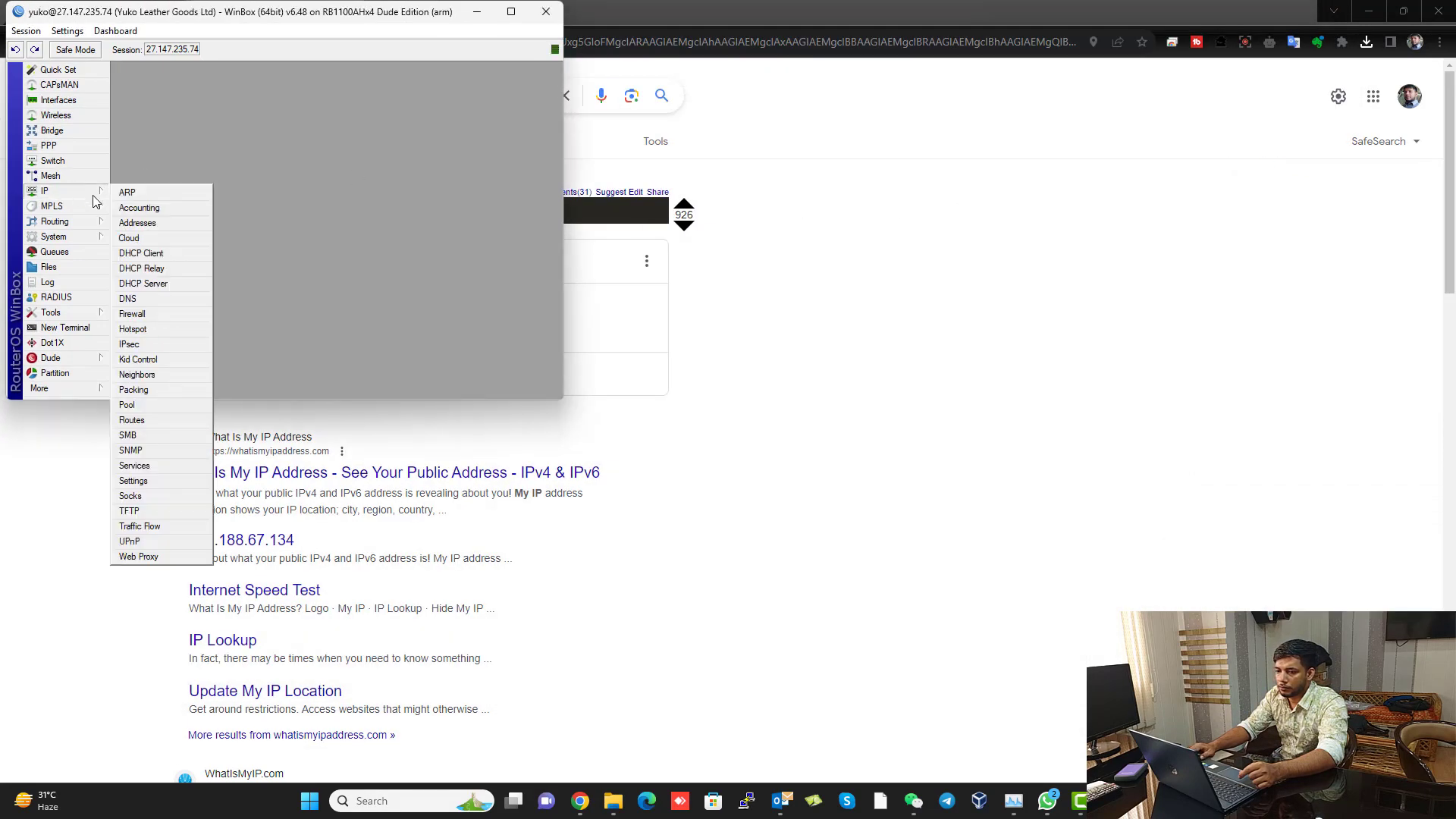
left_click(149, 316)
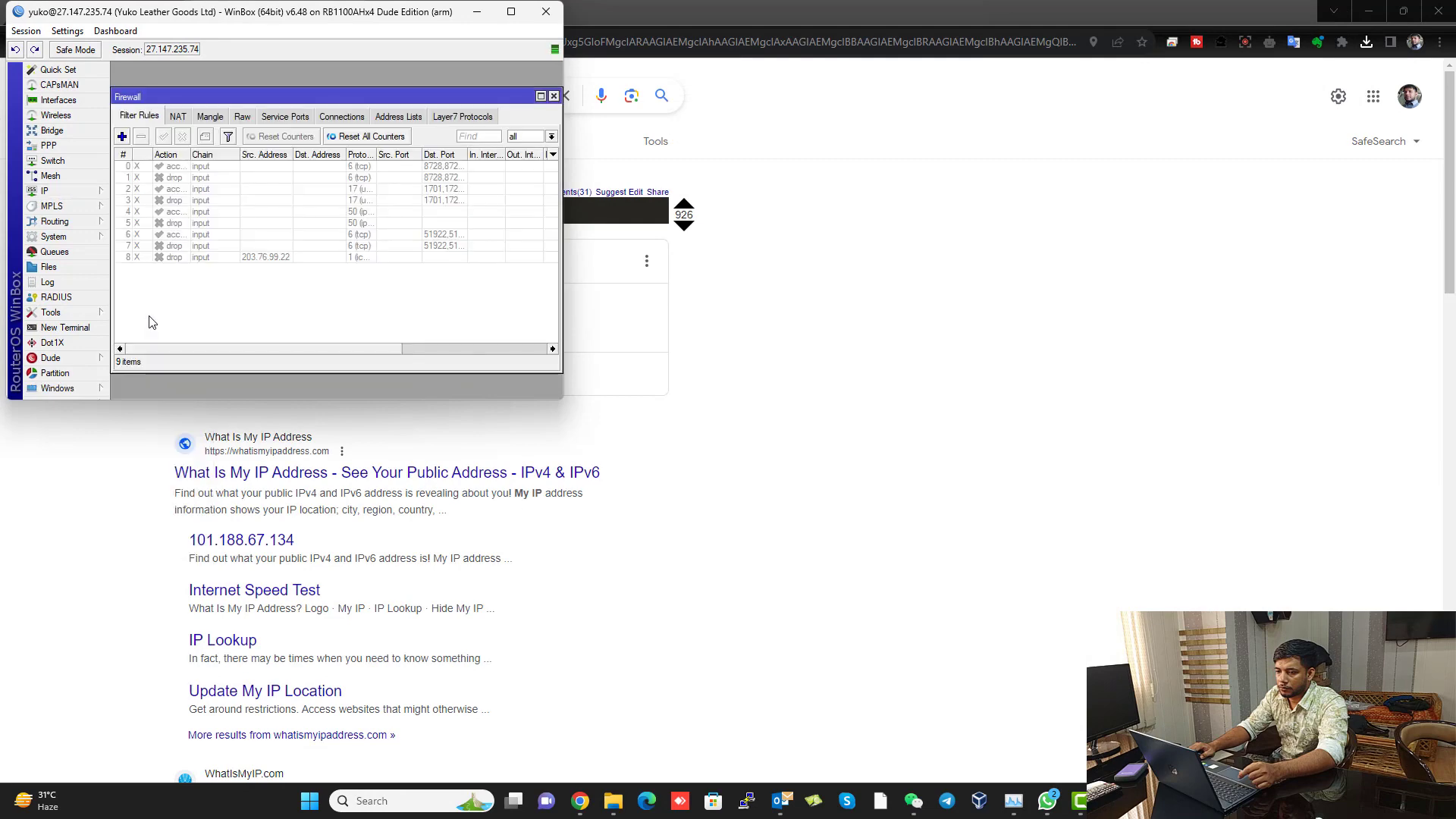
left_click(184, 116)
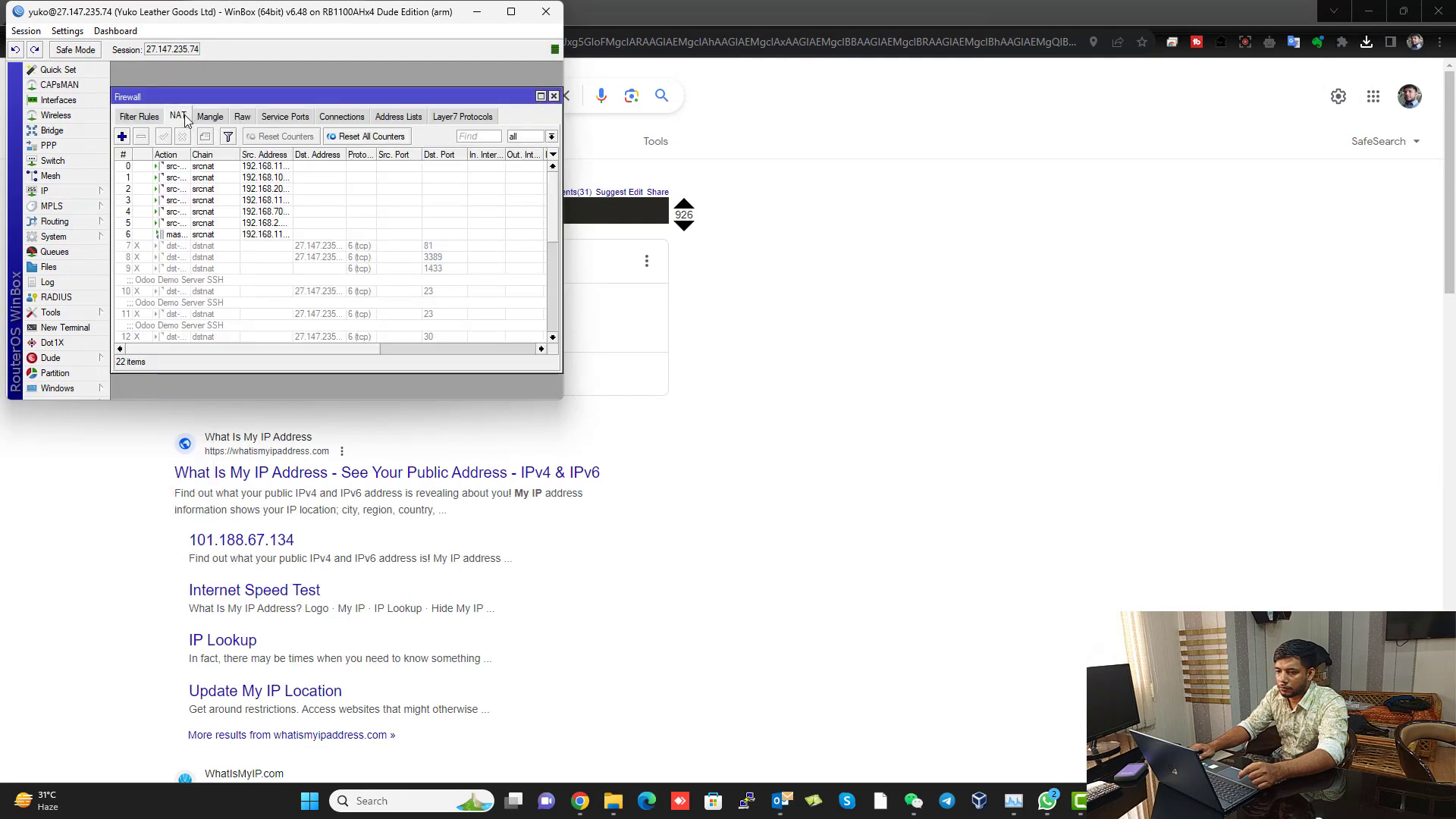
left_click(510, 13)
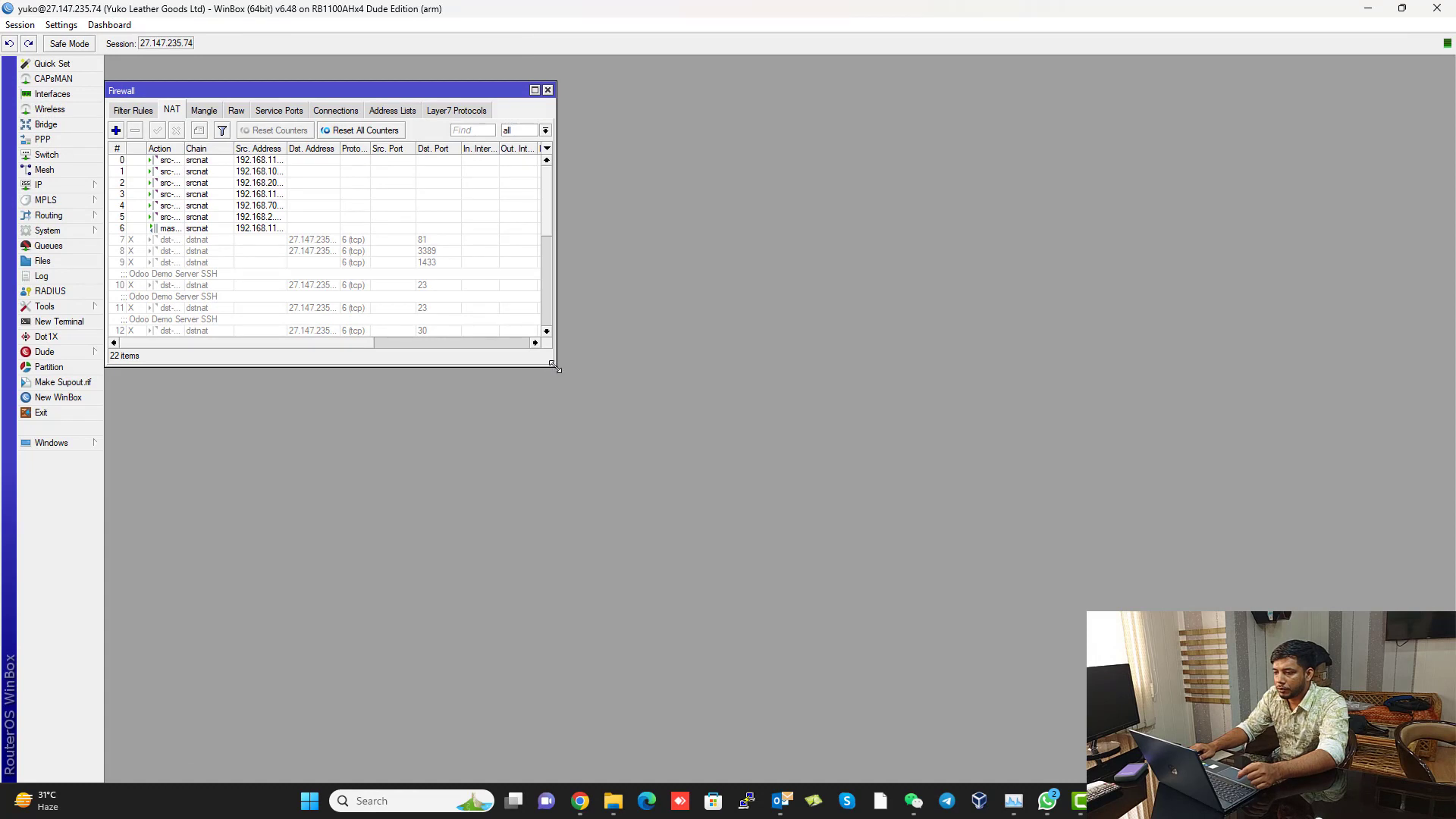
Enlarge the firewall window and source address column, and set the src-nat rule for 192.168.111.0/24 to translate to address 27.147.235.75.
left_click_drag(556, 366, 1141, 643)
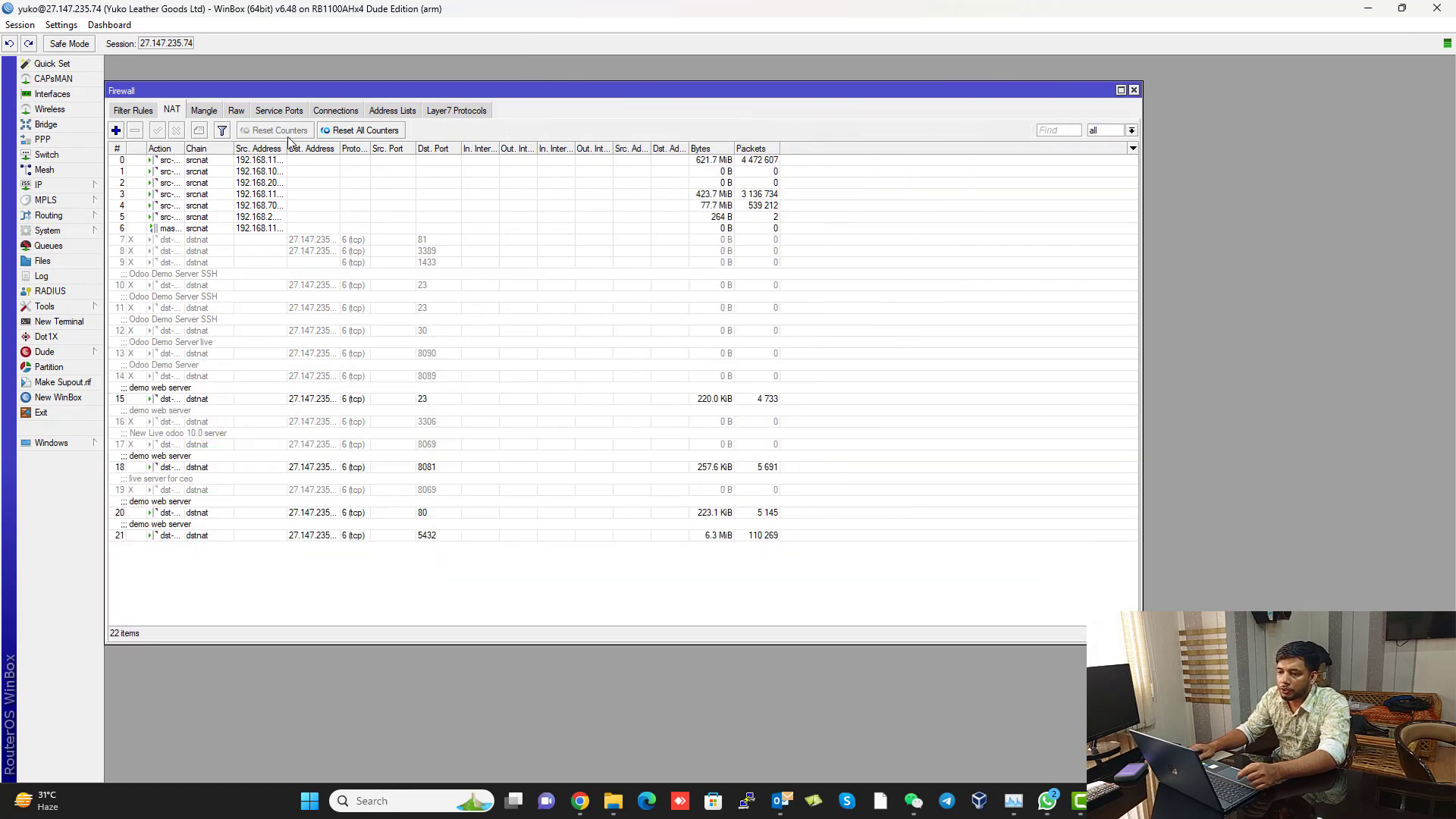
left_click_drag(287, 149, 464, 148)
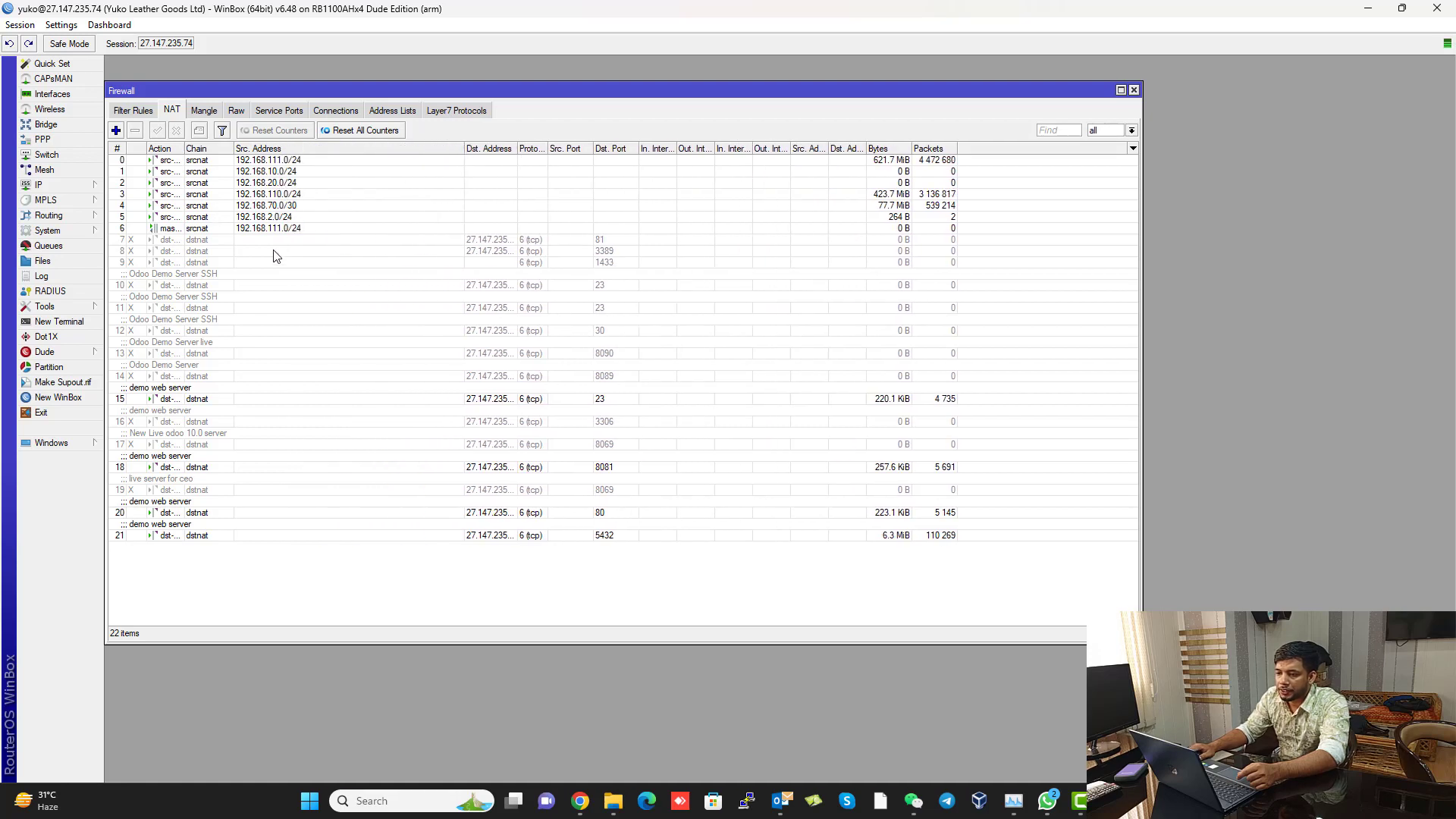
double_click(303, 162)
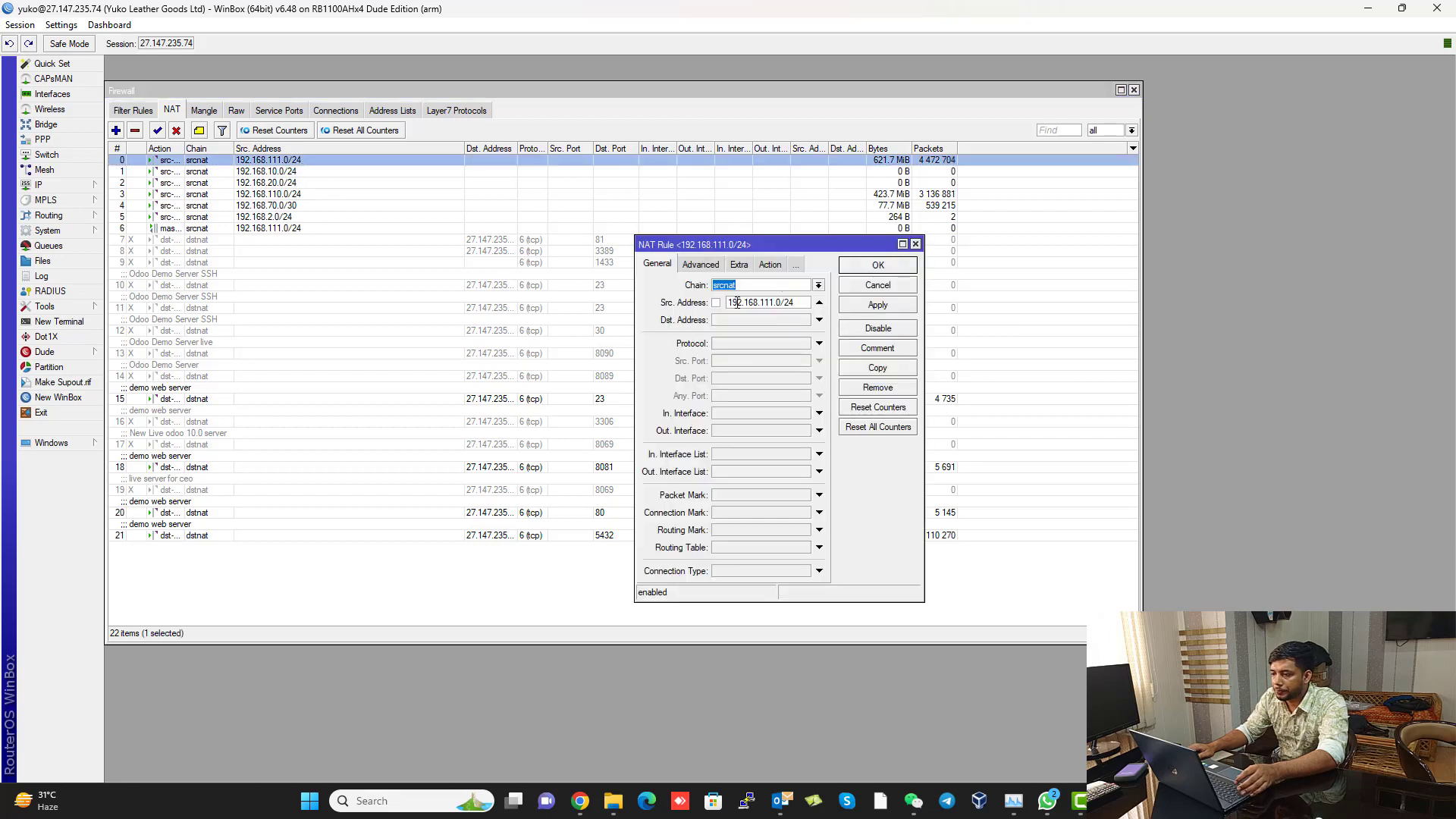
left_click(739, 266)
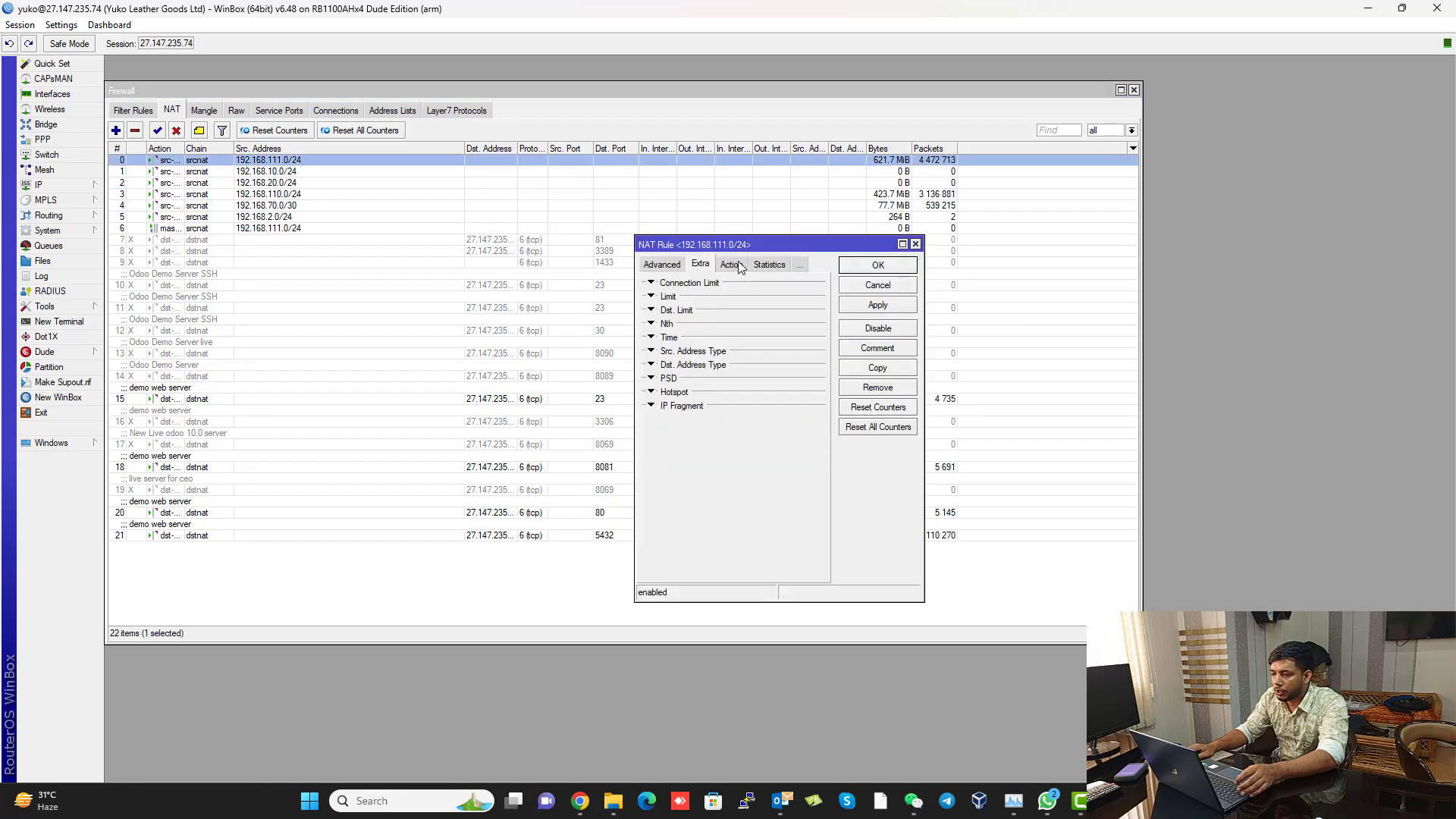
left_click(732, 265)
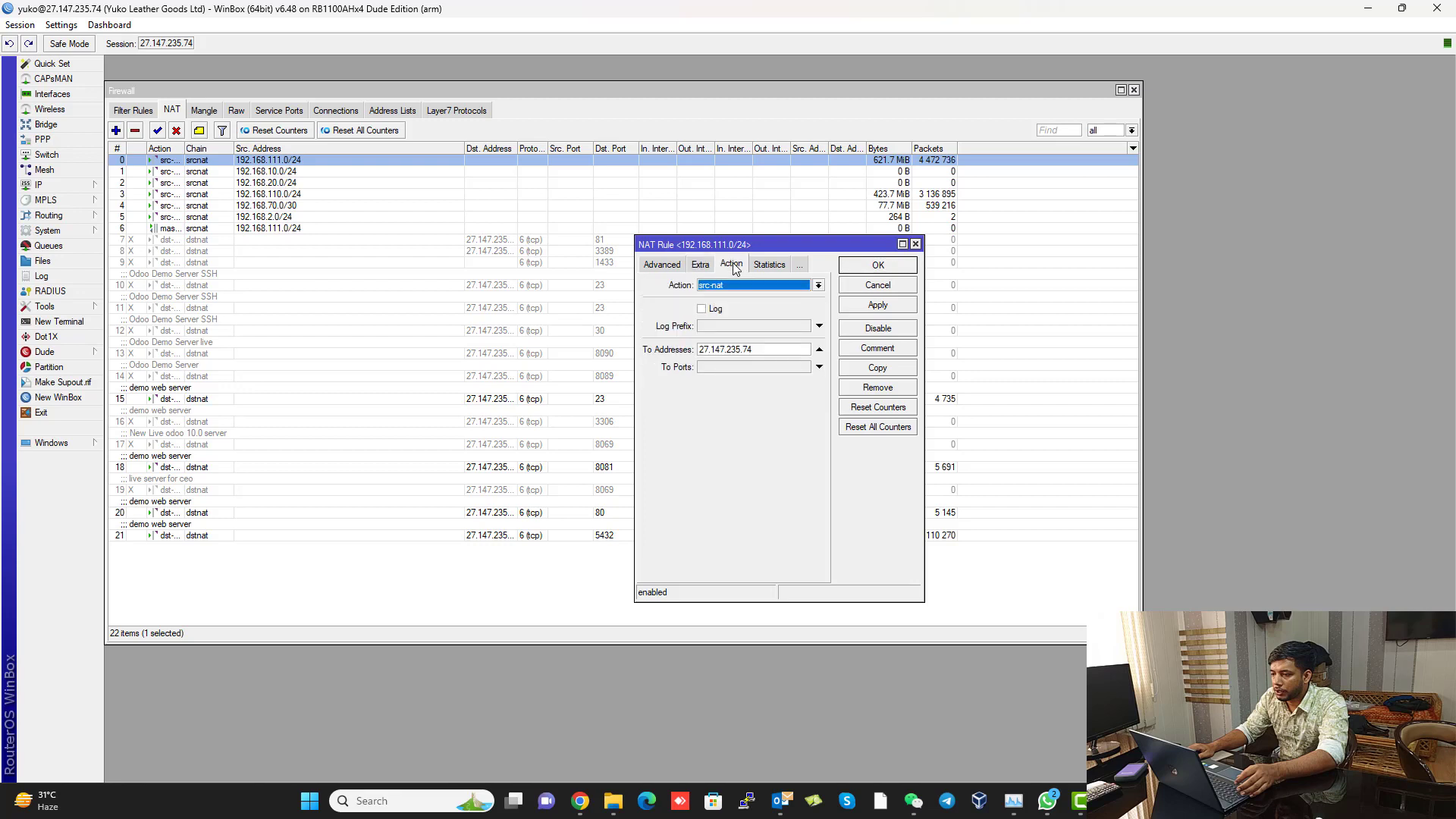
left_click(776, 347)
key("BackSpace")
type("5")
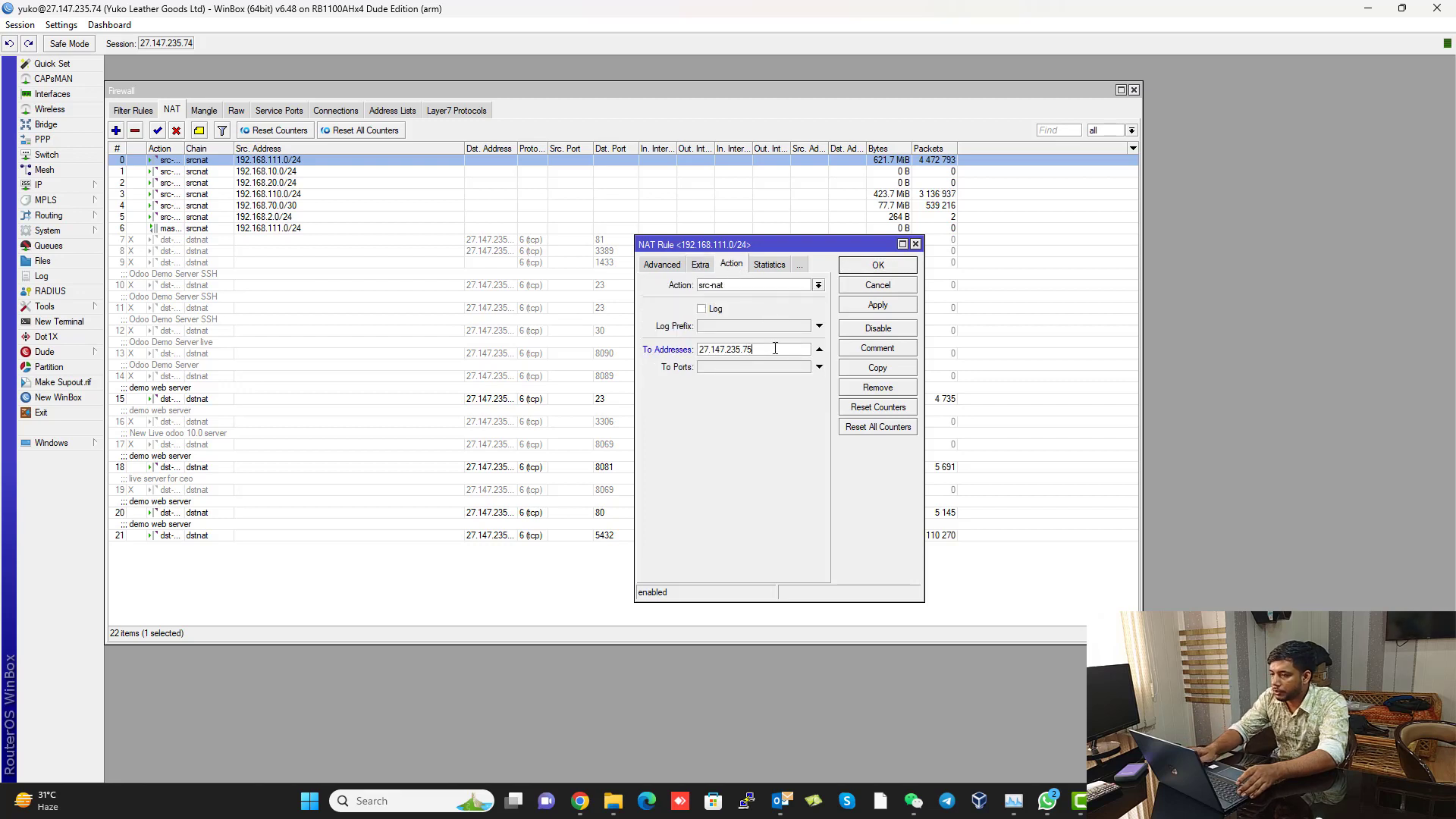
left_click(893, 306)
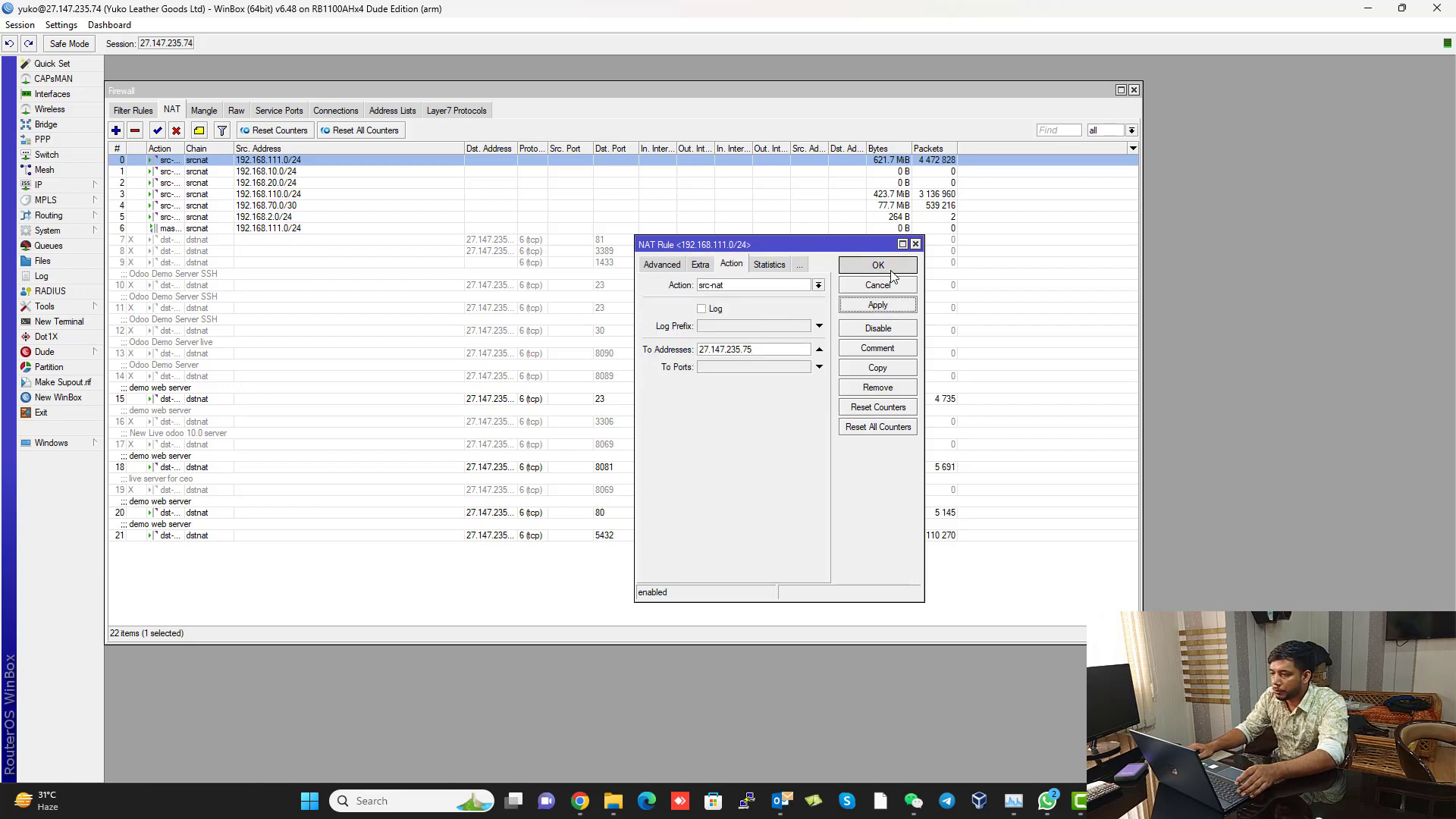
left_click(892, 267)
Set the To Addresses value of the src-nat rule for 192.168.10.0/24 to 27.147.235.75 and save the rule.
double_click(278, 171)
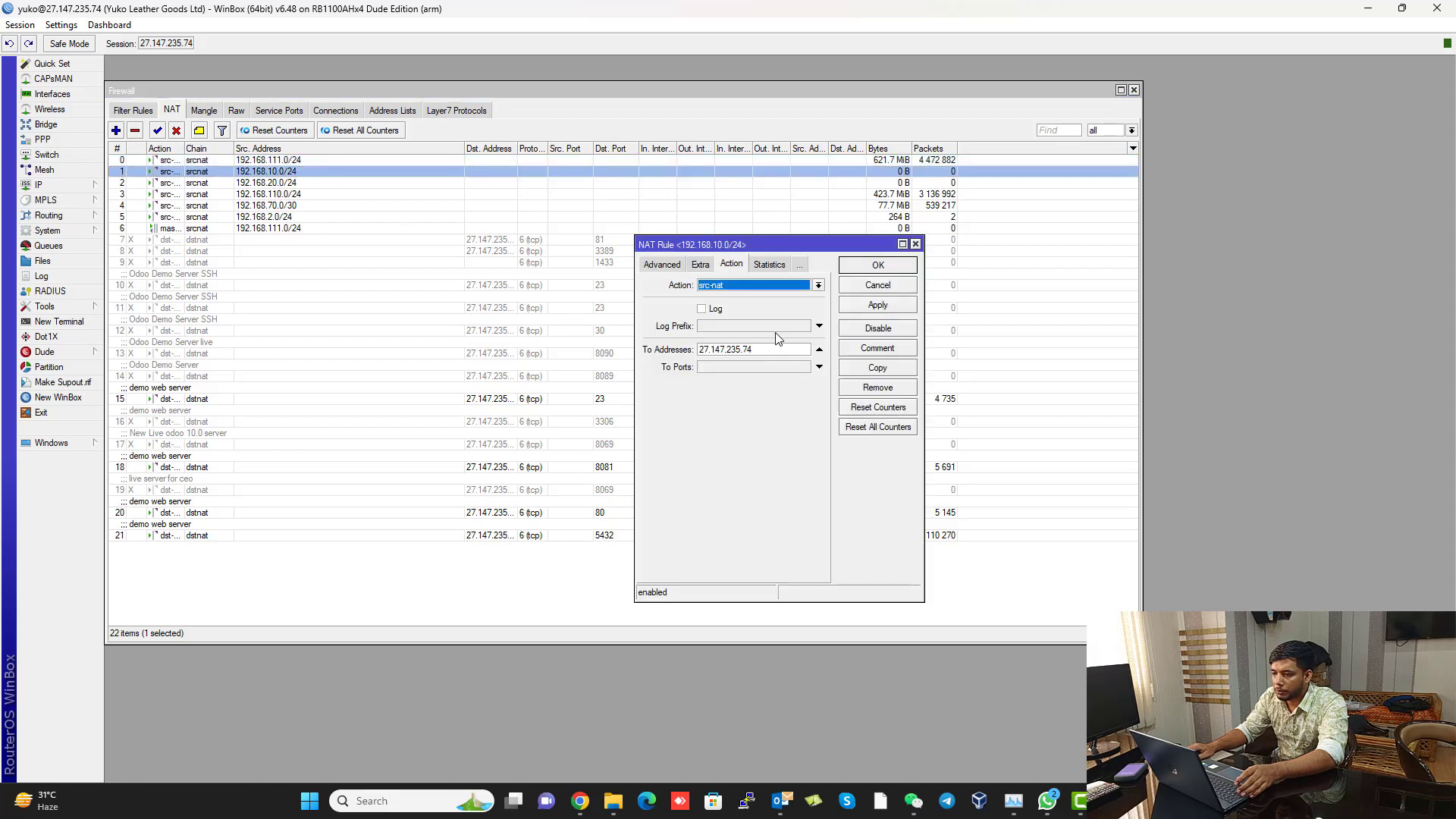
left_click(776, 345)
key("BackSpace")
type("5")
left_click(865, 304)
left_click(877, 265)
Set the To Addresses value of the src-nat rule for 192.168.20.0/24 to 27.147.235.75 and save the rule.
double_click(312, 182)
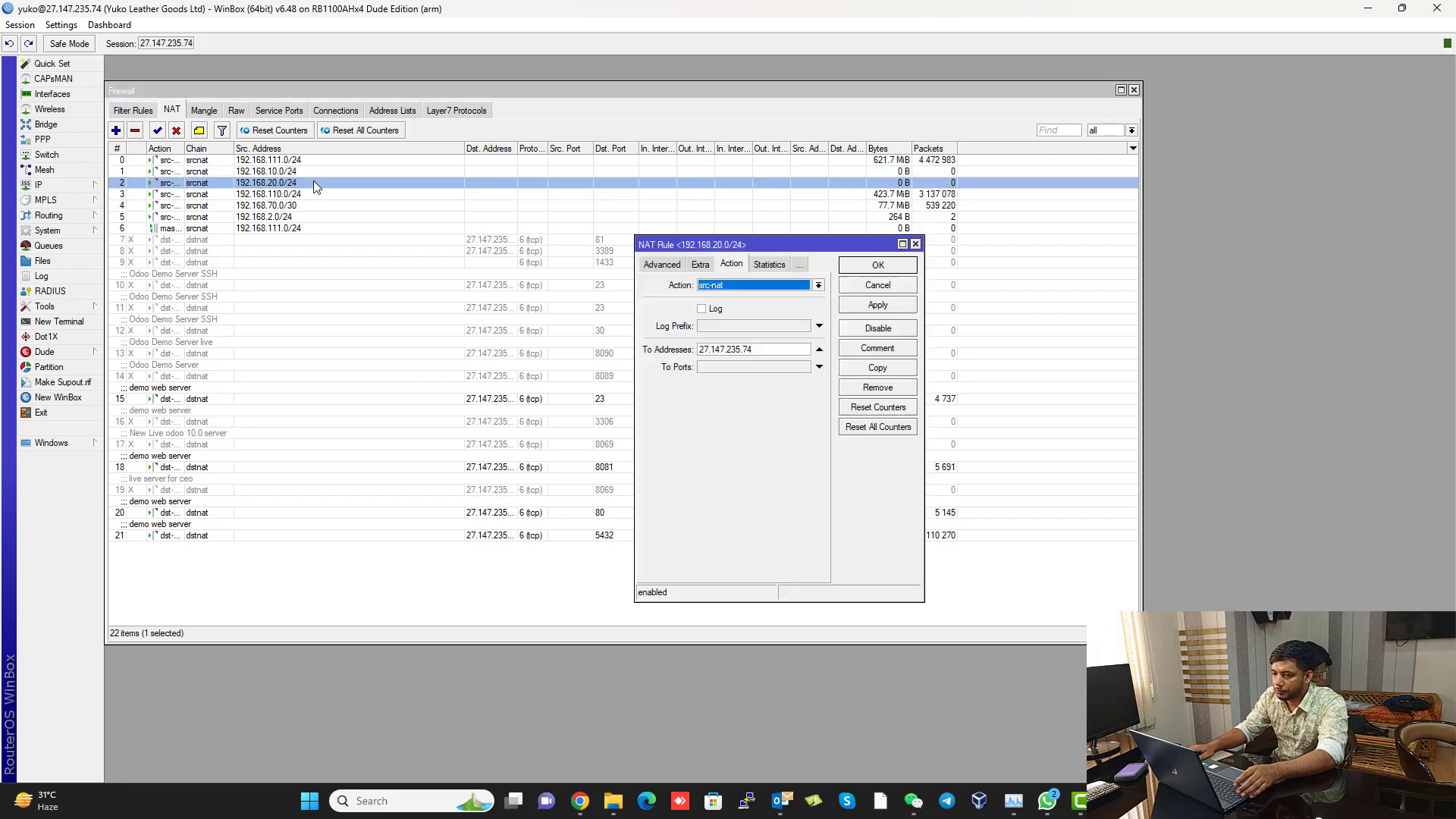
left_click(771, 348)
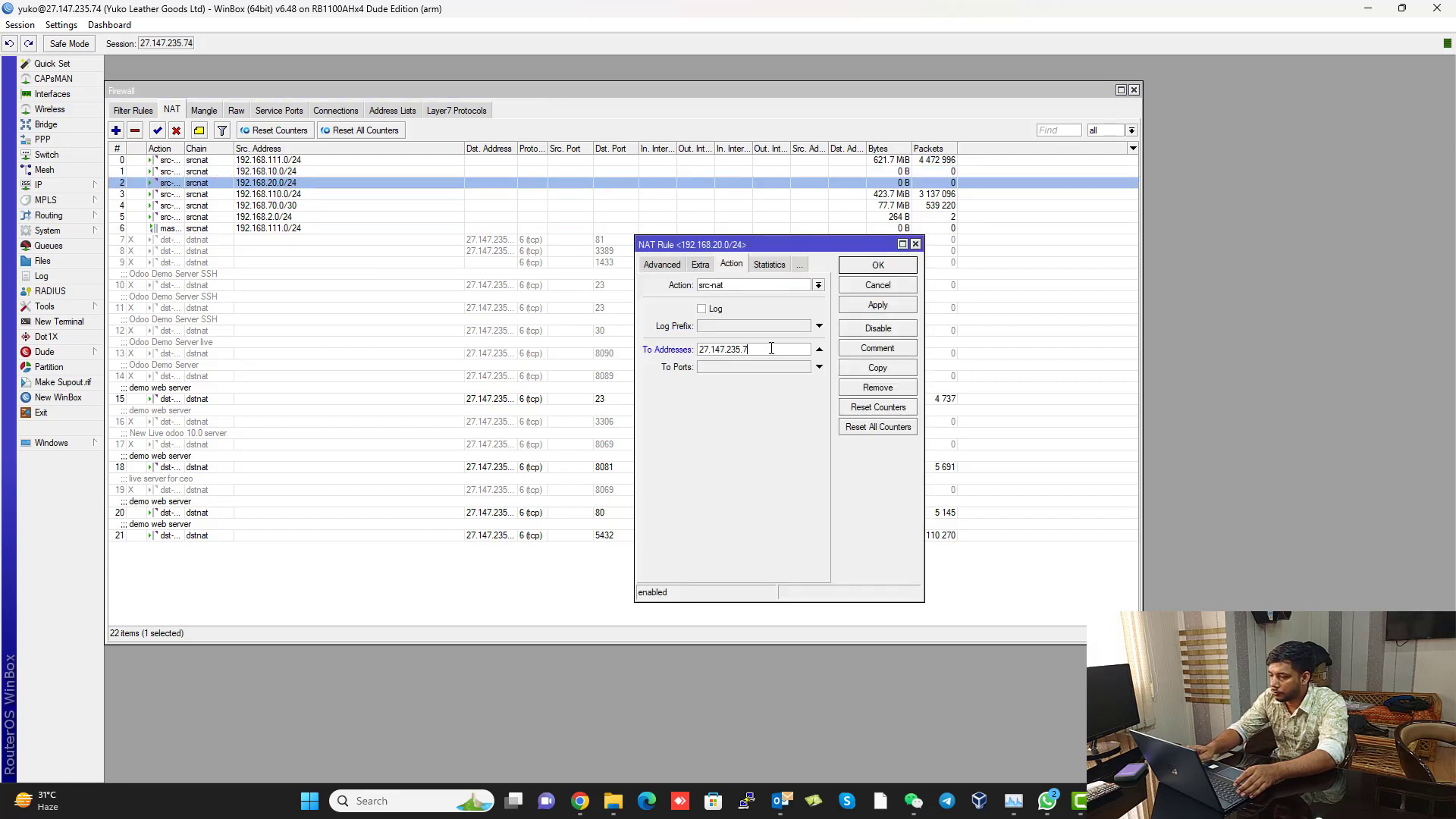
left_click(877, 304)
left_click(899, 267)
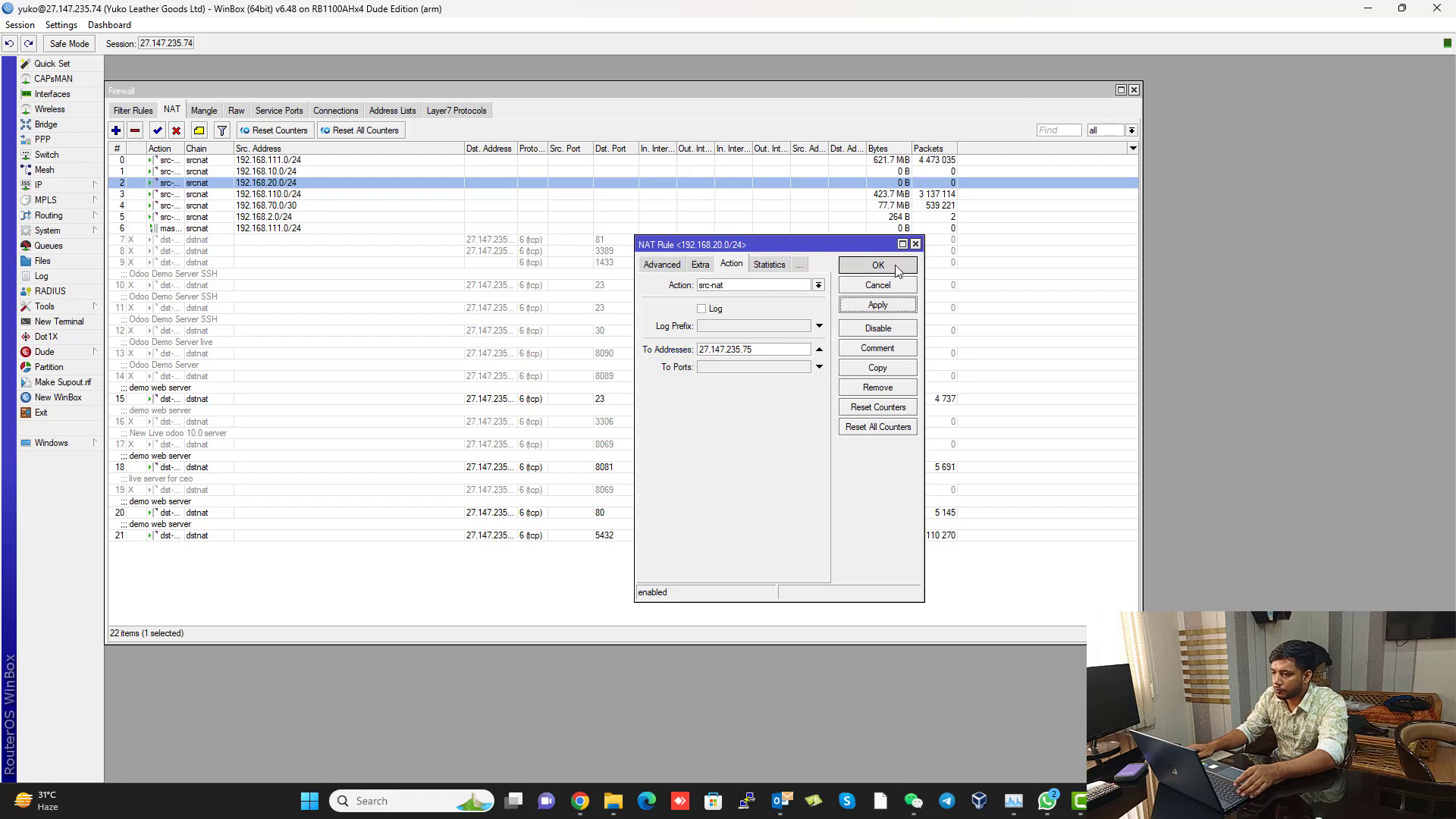
Set the To Addresses value of the src-nat rule for 192.168.110.0/24 to 27.147.235.75 and save the rule.
double_click(273, 194)
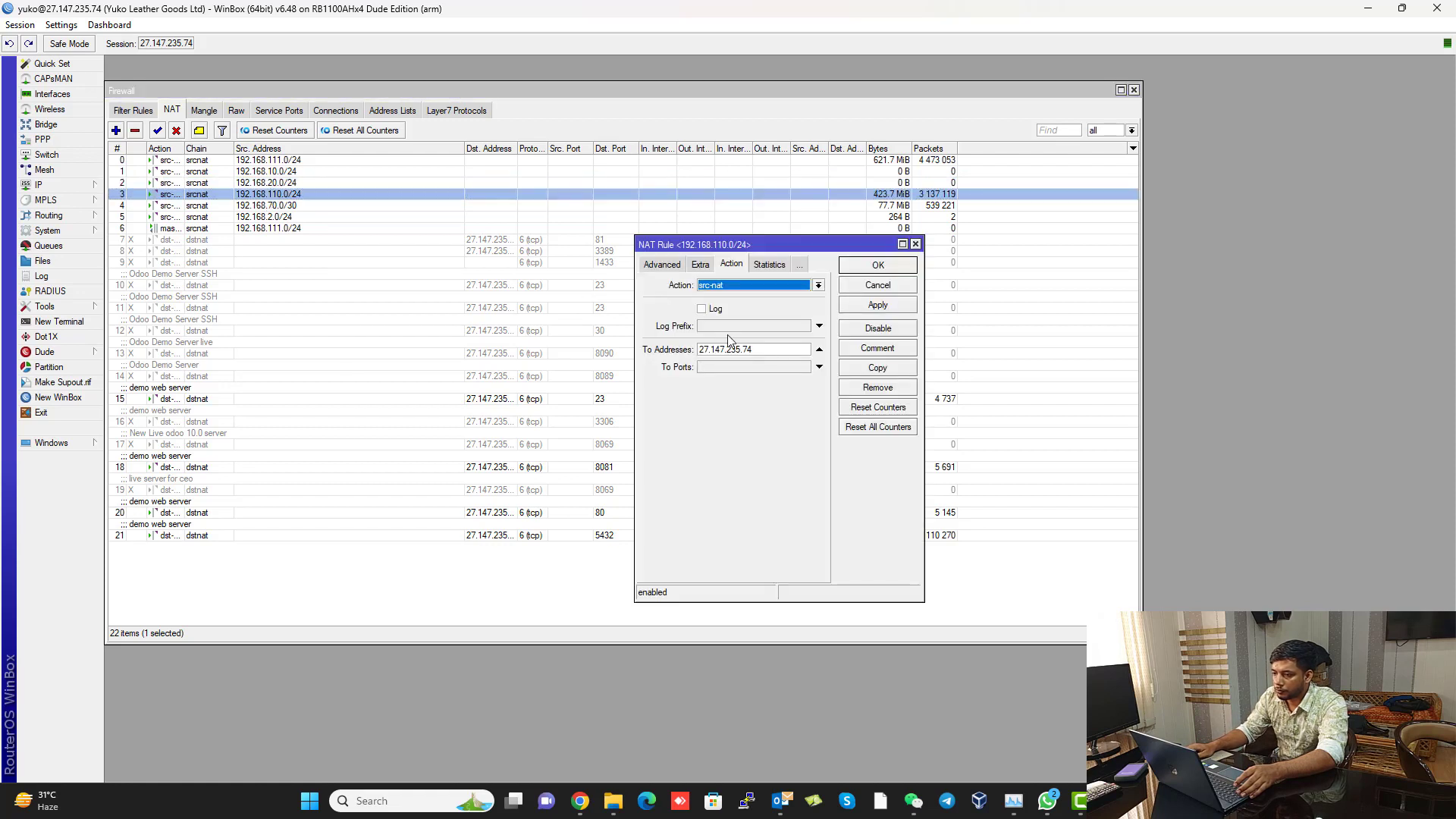
left_click(772, 348)
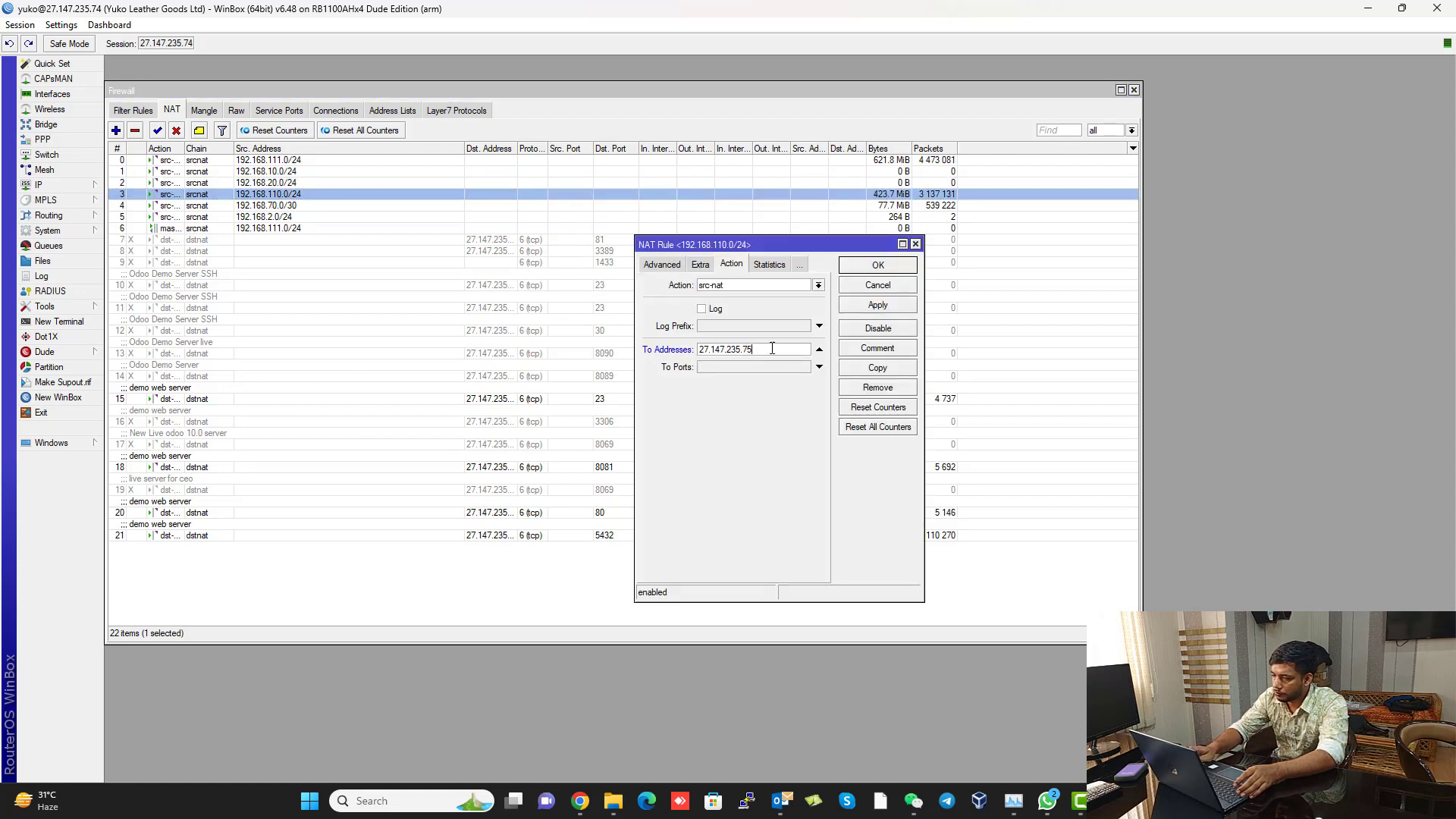
left_click(883, 301)
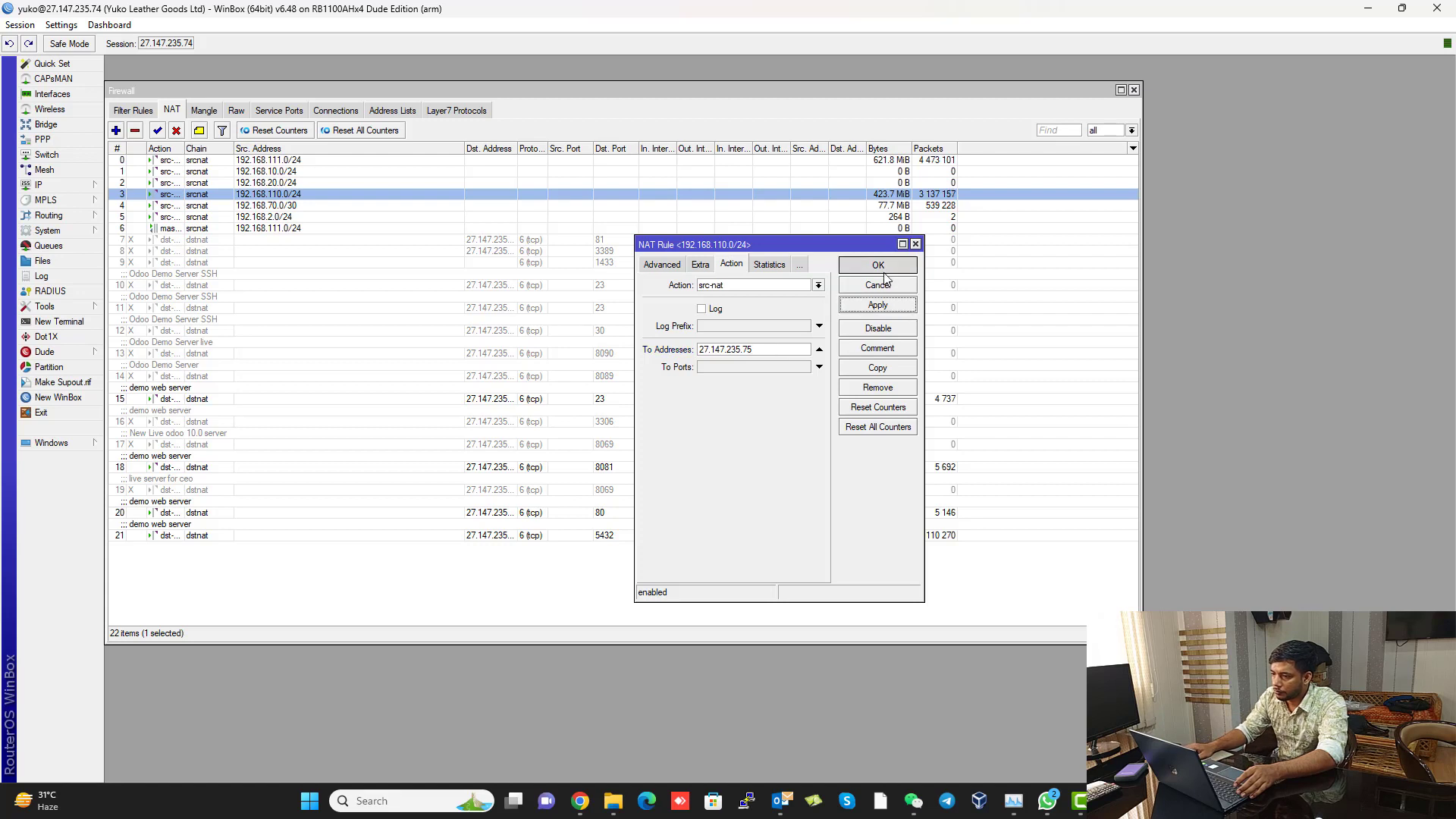
left_click(881, 268)
Set the To Addresses value of the src-nat rule for 192.168.70.0/30 to 27.147.235.75 and save the rule.
double_click(311, 206)
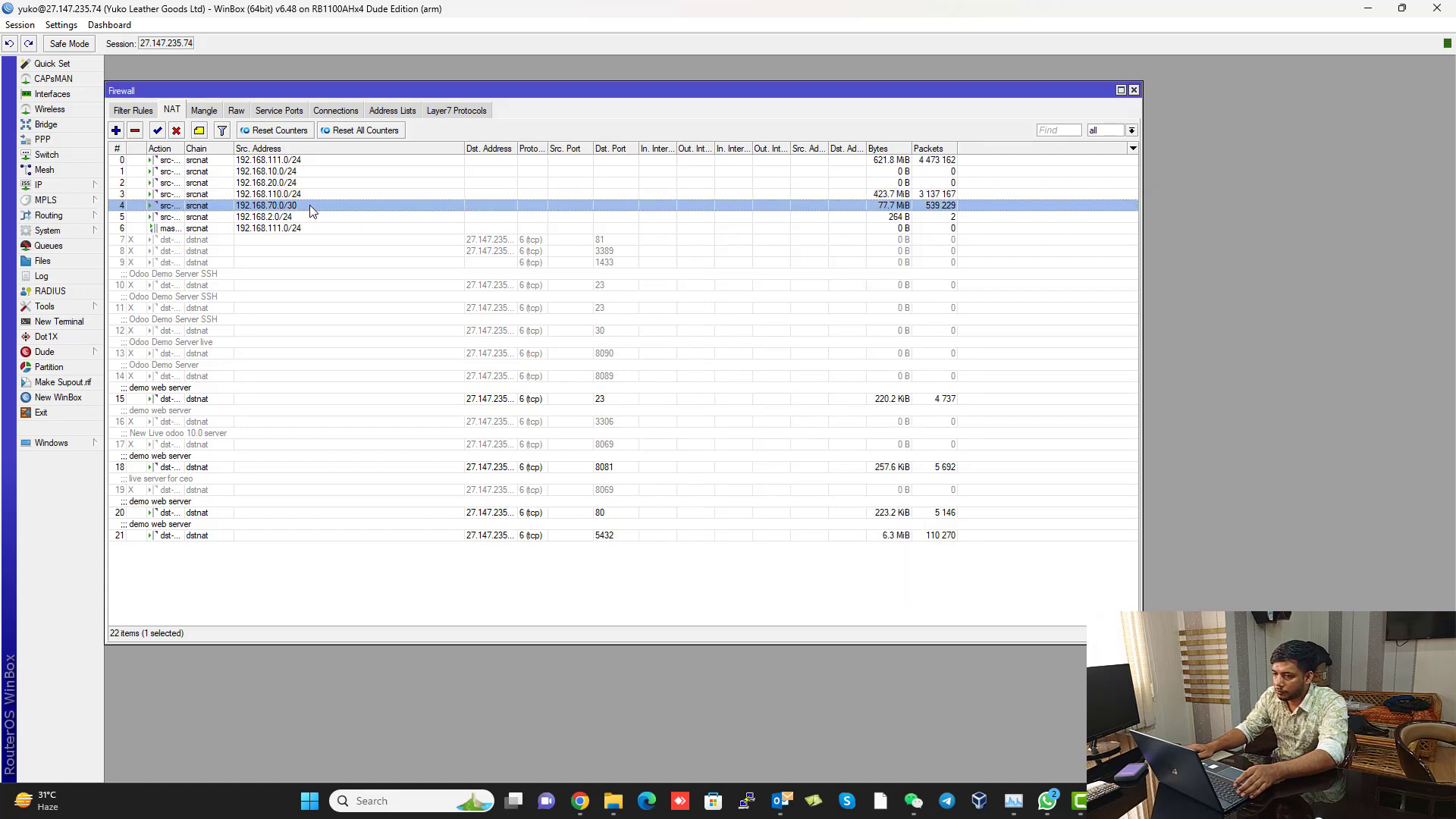
left_click(774, 354)
key("BackSpace")
type("5")
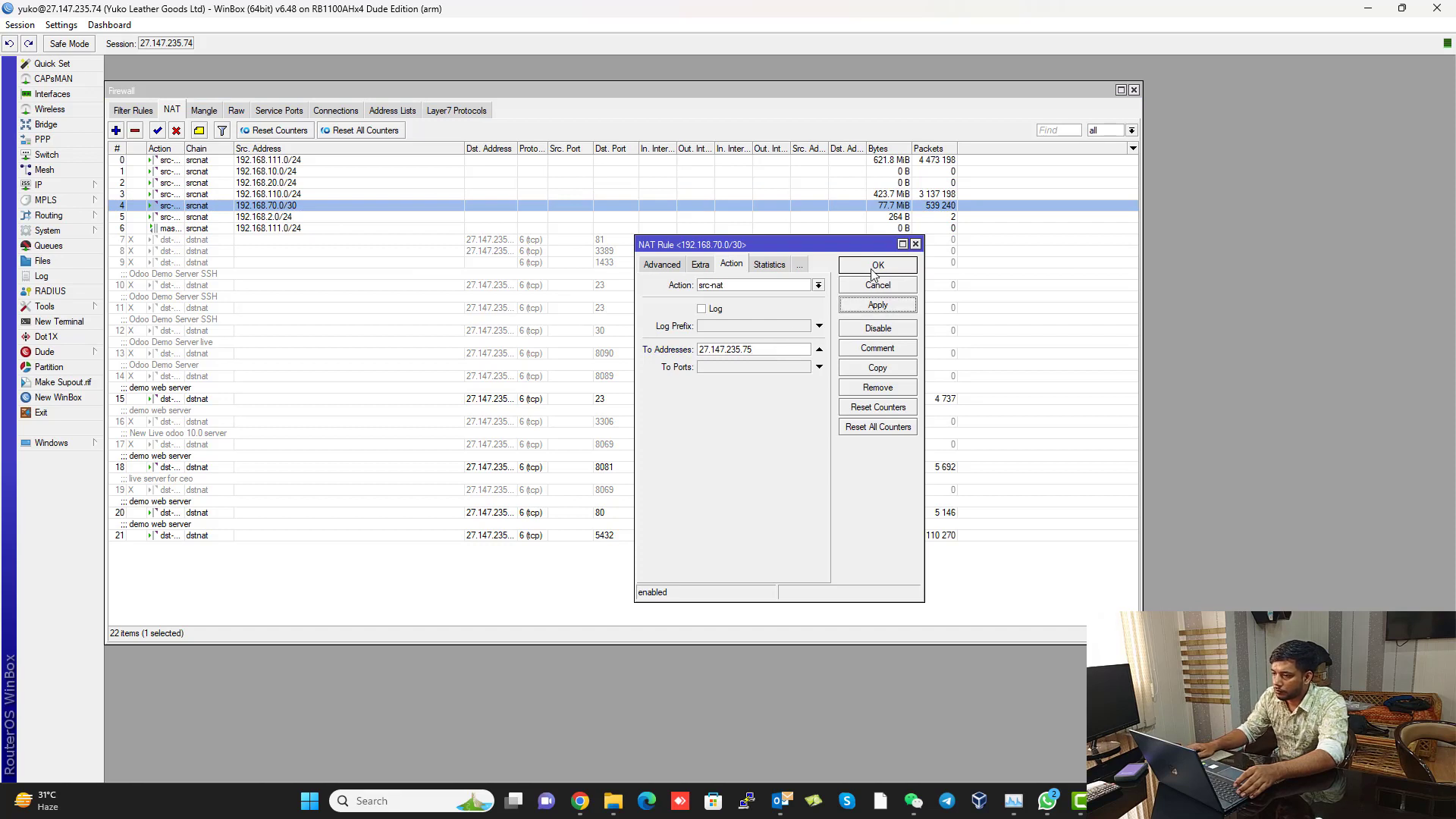
left_click(874, 267)
Set the 192.168.2.0/24 src-nat rule's To Addresses to 27.147.235.75, and check the action of the masquerade rule for 192.168.111.0/24.
double_click(379, 216)
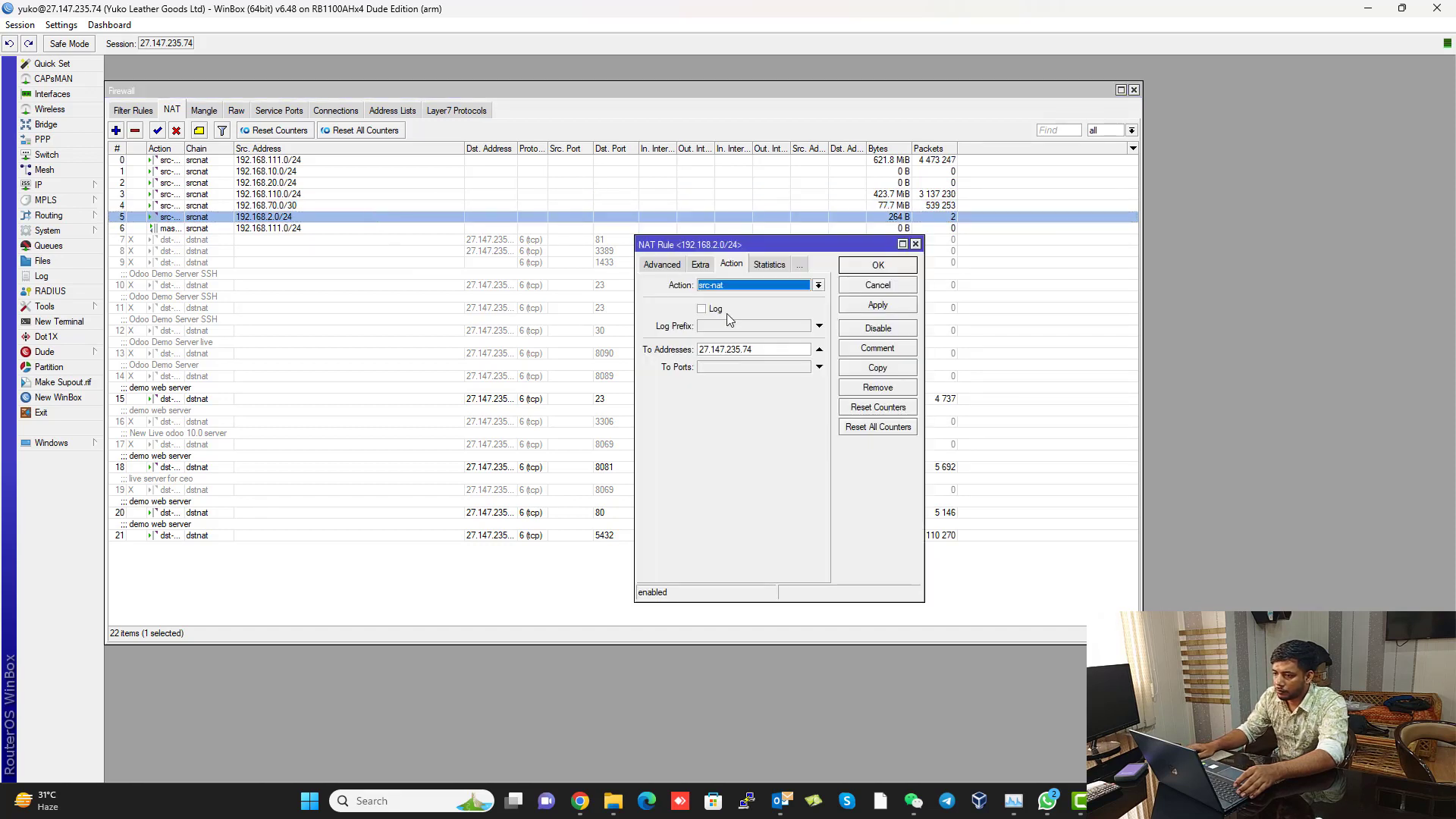
left_click(768, 344)
key("BackSpace")
type("5")
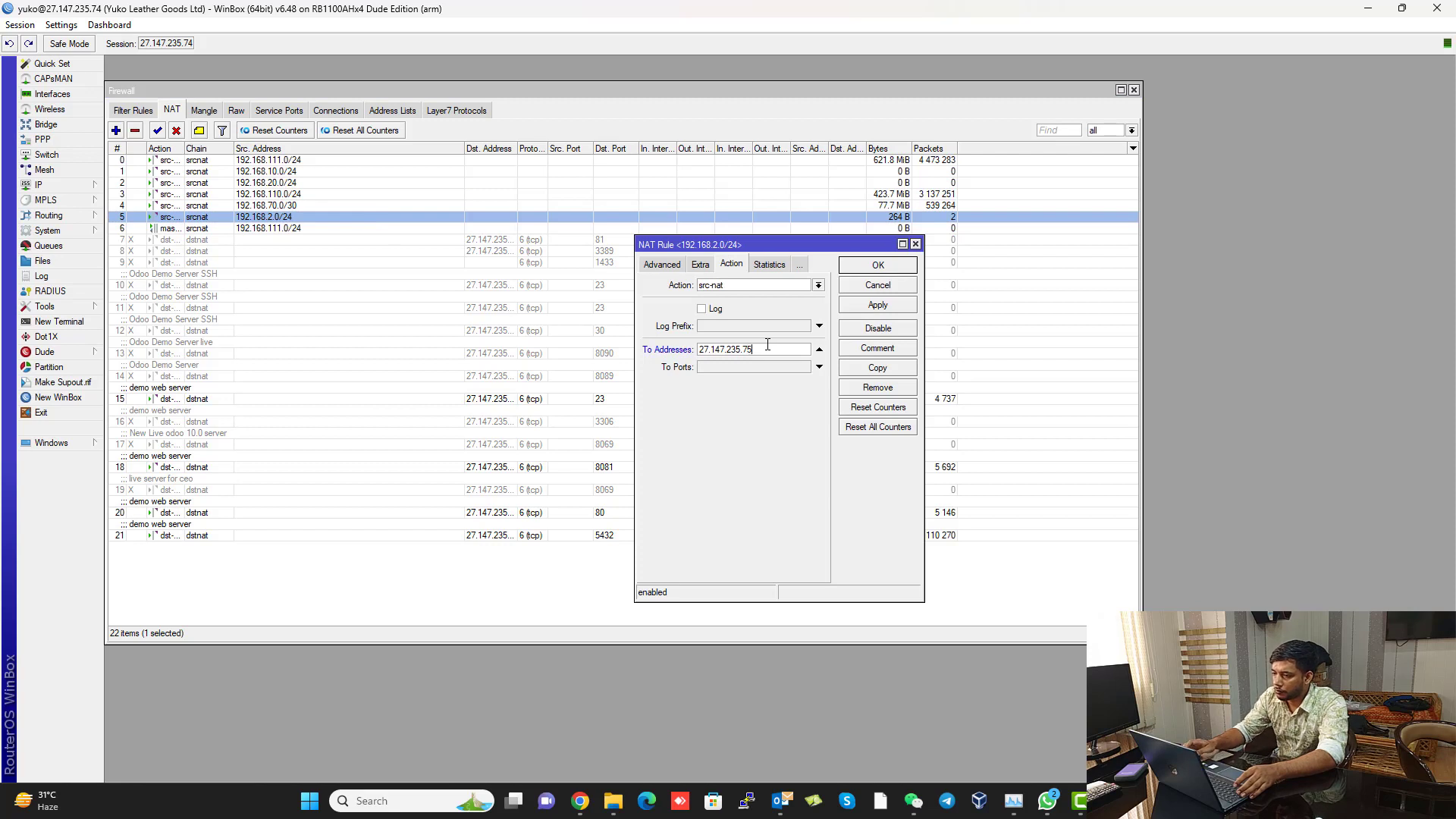
left_click(877, 264)
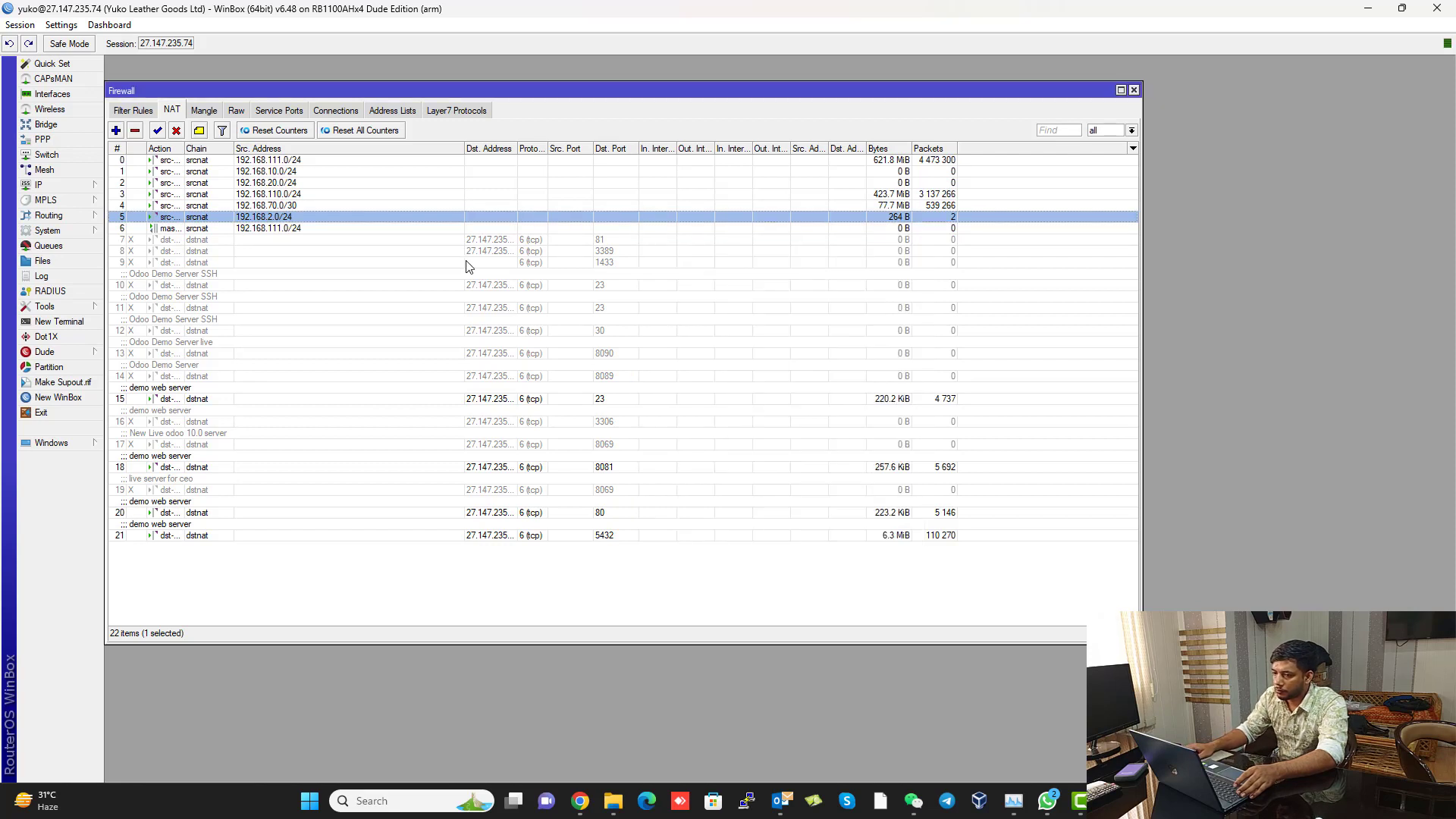
double_click(361, 229)
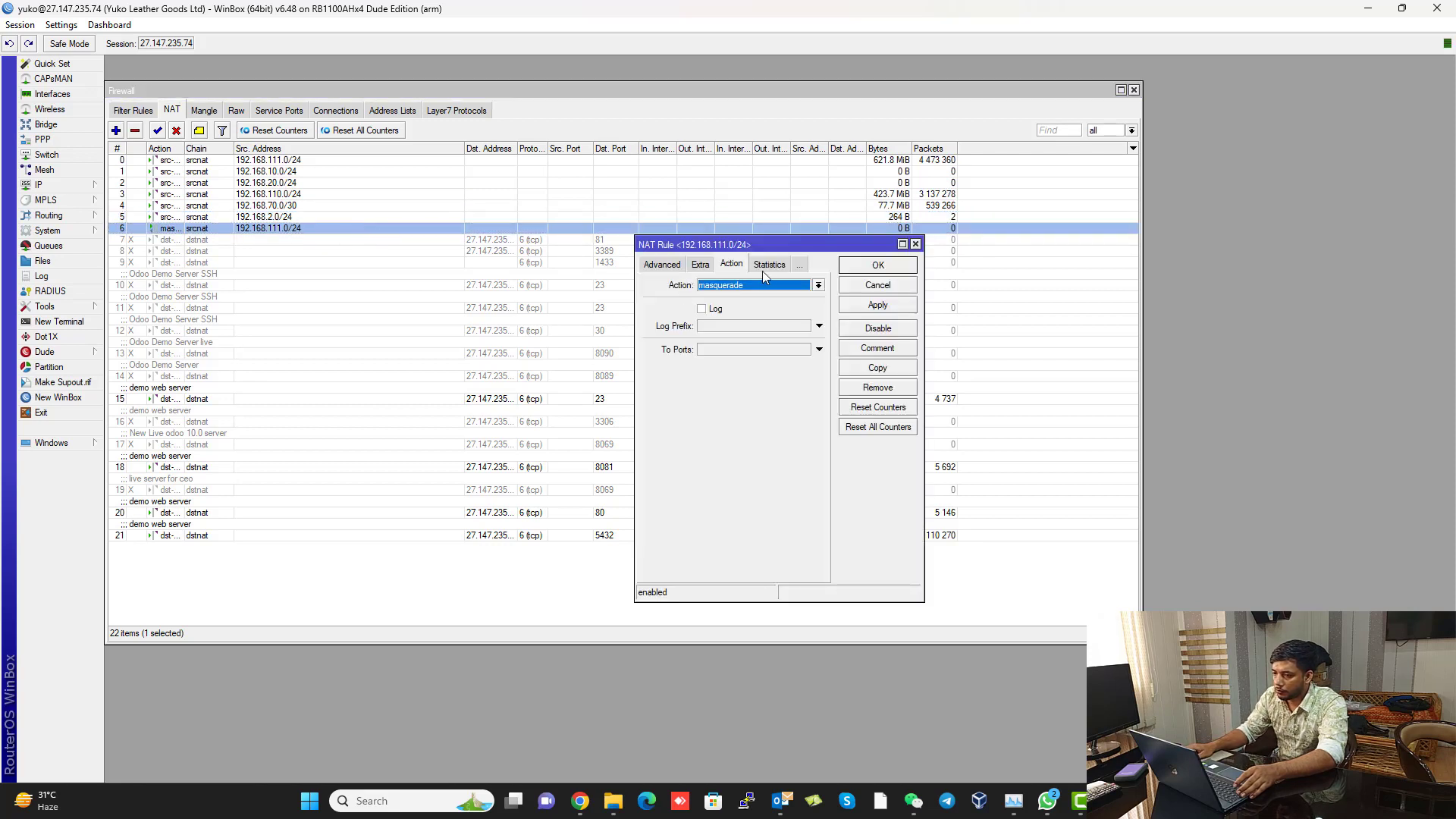
left_click(883, 270)
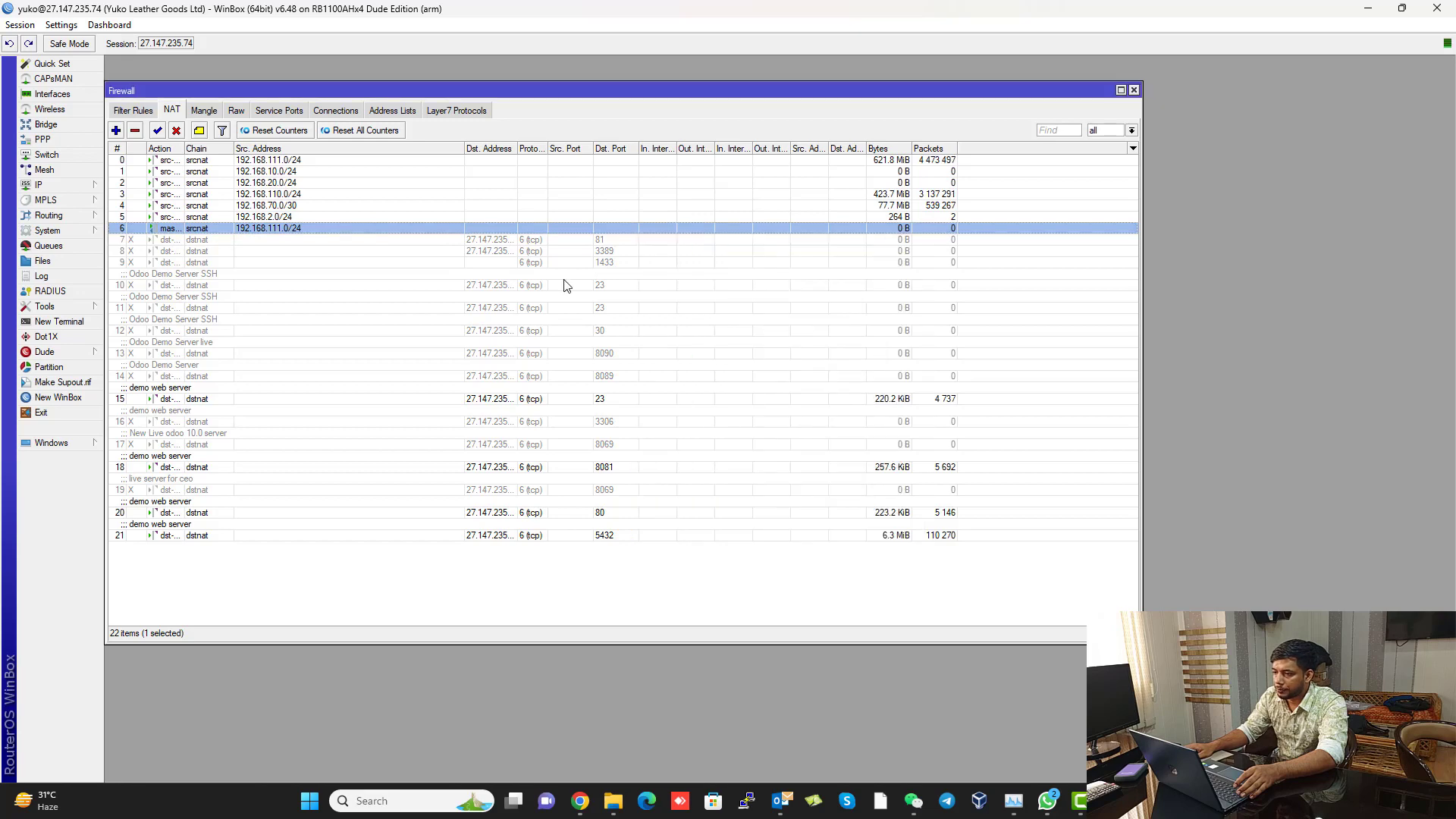
Switch to Chrome, rerun the "what is my ip" search and check the public IP address.
left_click(1369, 11)
left_click(270, 97)
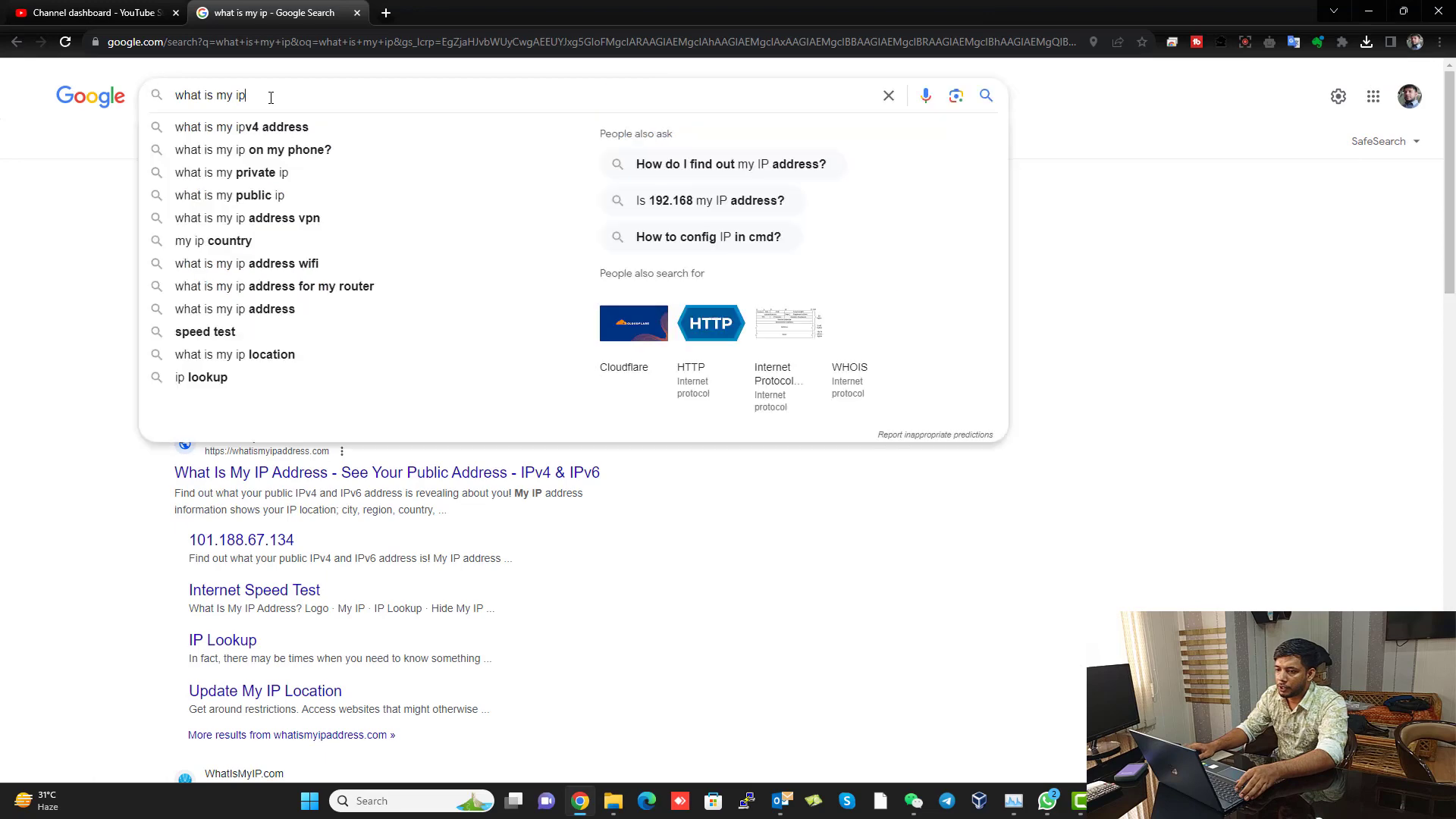
key("Return")
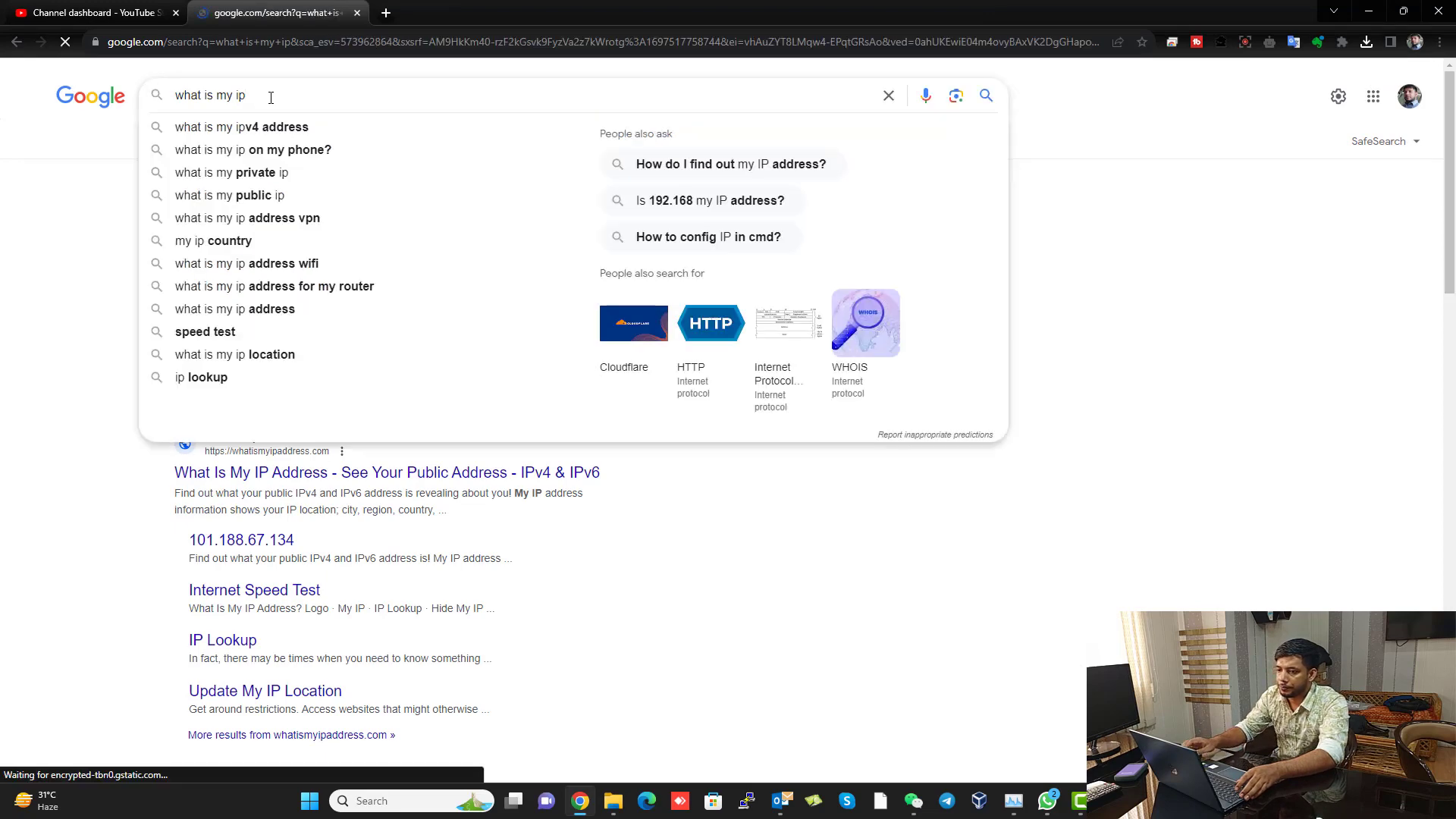
left_click_drag(286, 264, 203, 262)
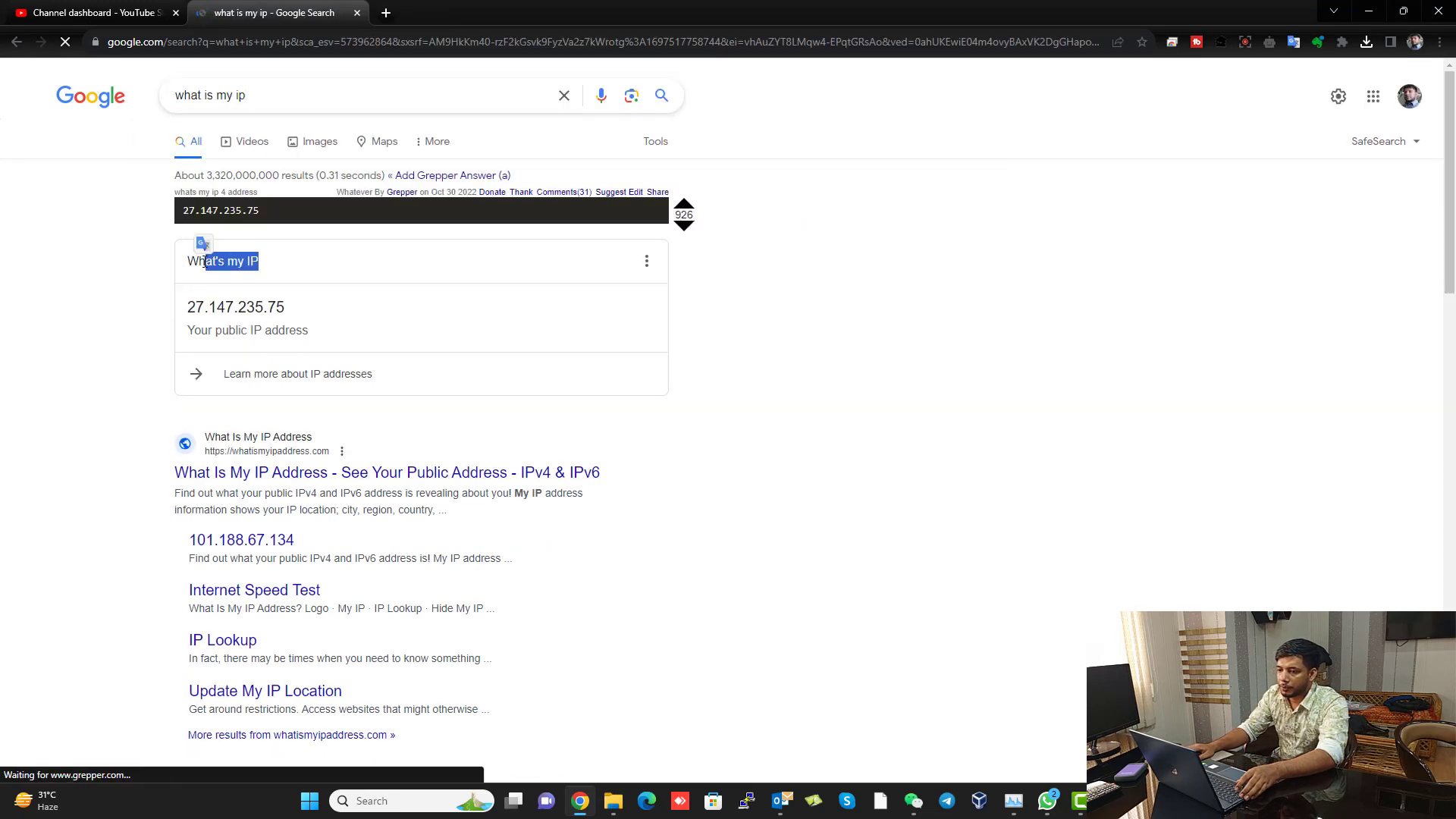
left_click_drag(283, 213, 98, 219)
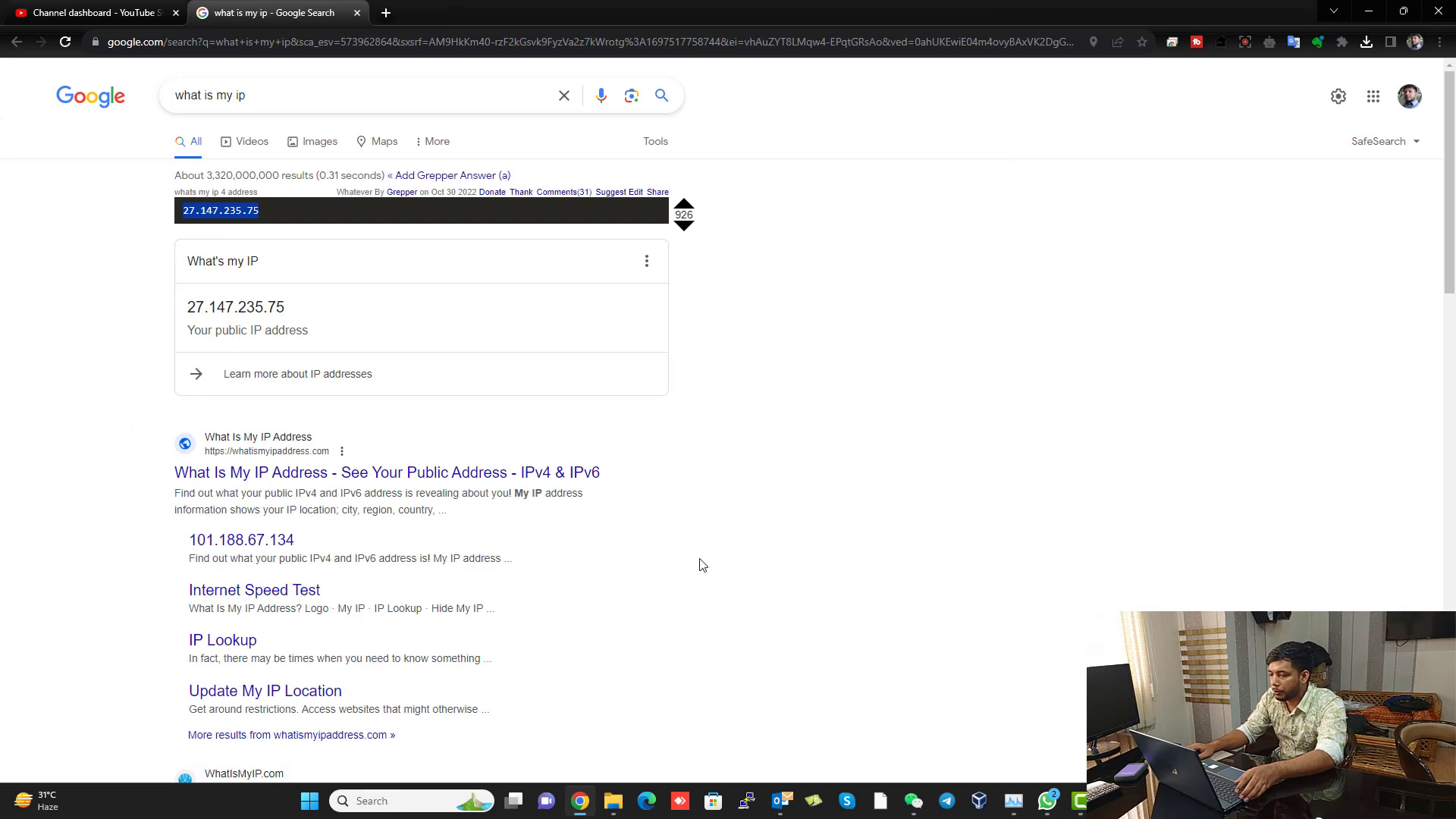
Switch to Outlook and review the error text of the "Mail delivery failed: returning message to sender" message.
left_click(781, 799)
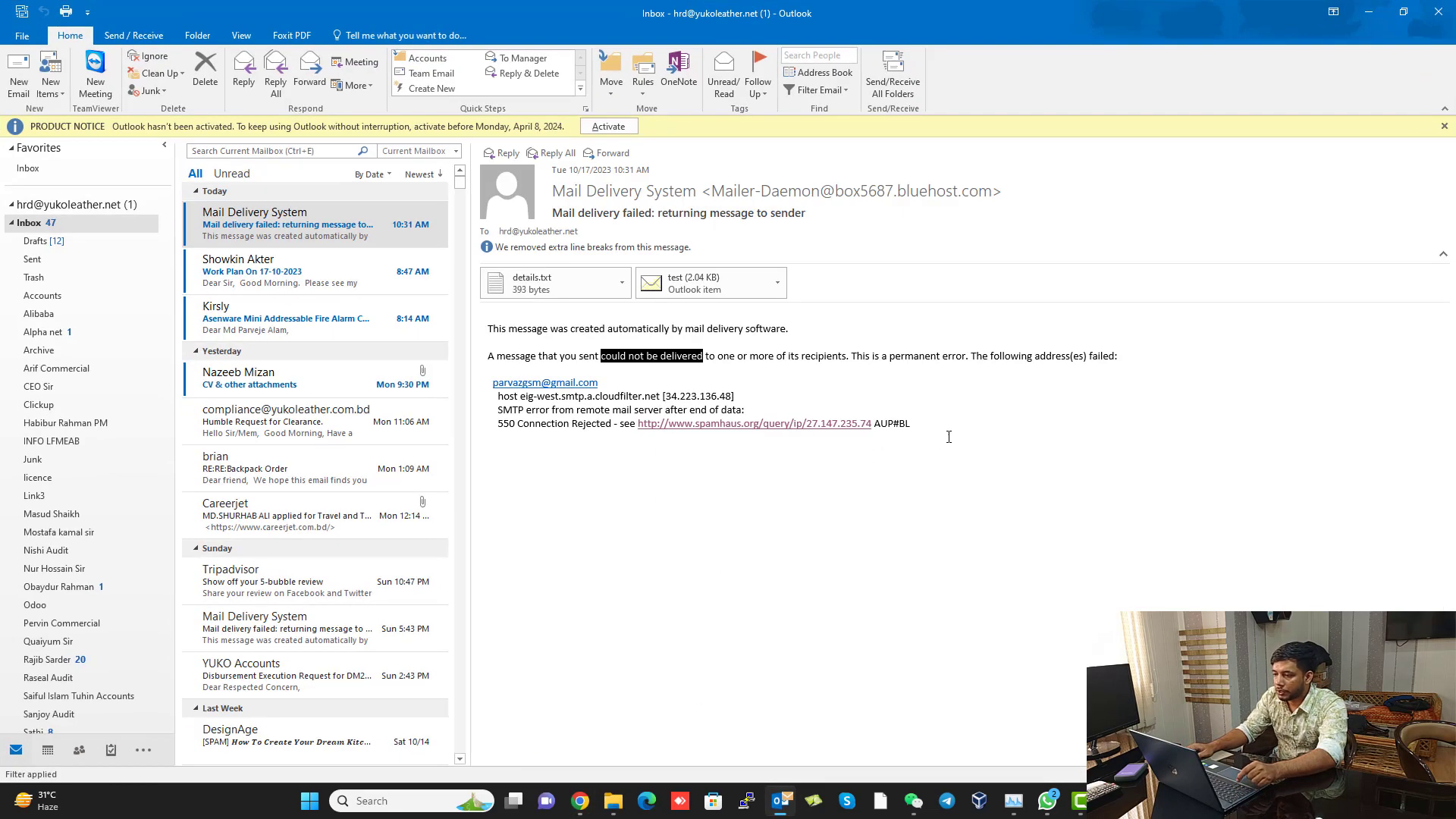
left_click_drag(929, 427, 486, 318)
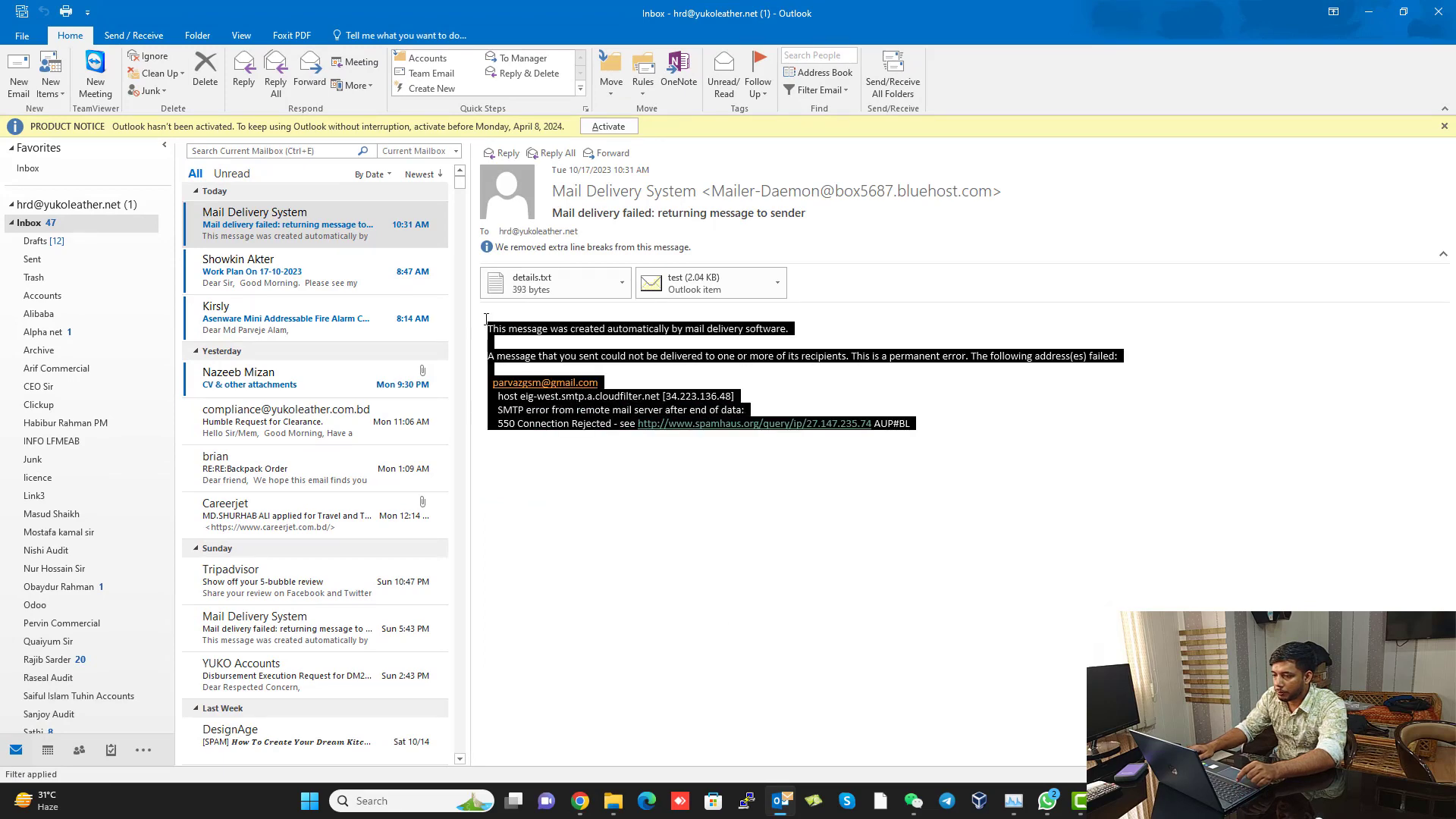
left_click(816, 507)
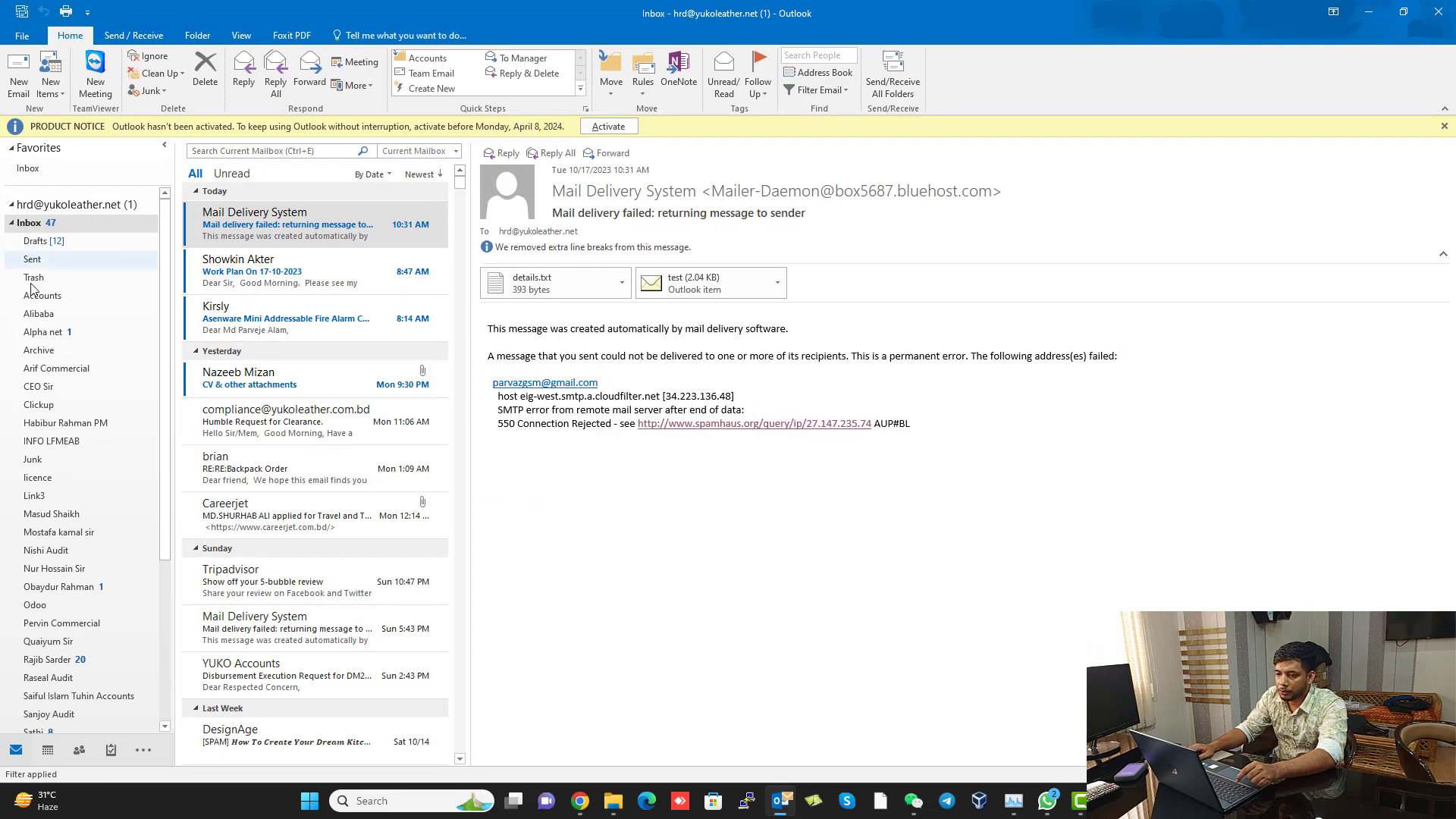
Forward the latest "test" message from the Sent folder to the recipient's Gmail address and view the sent copy.
left_click(41, 261)
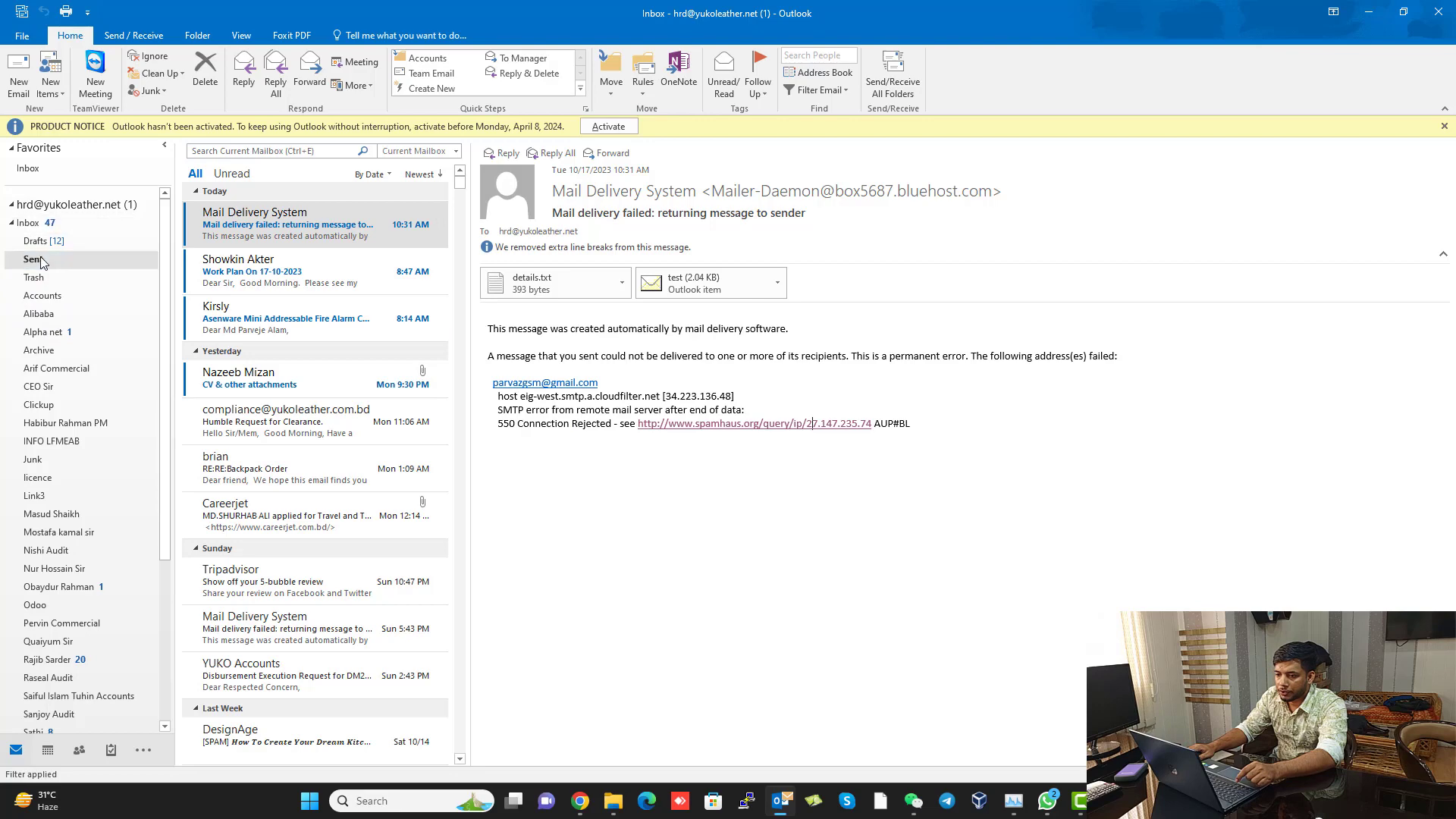
left_click(604, 154)
left_click(621, 180)
type("p")
key("Return")
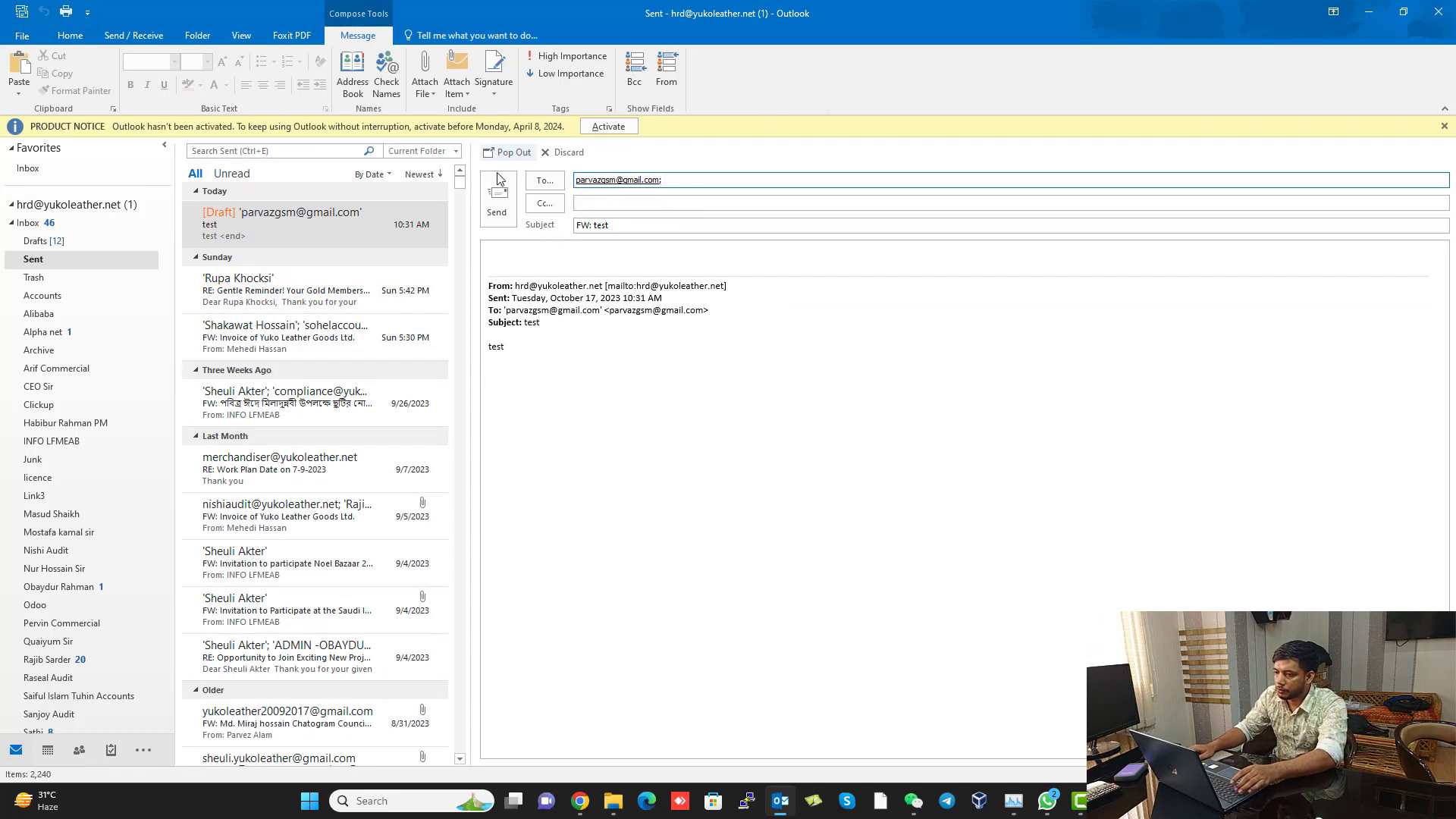
left_click(496, 201)
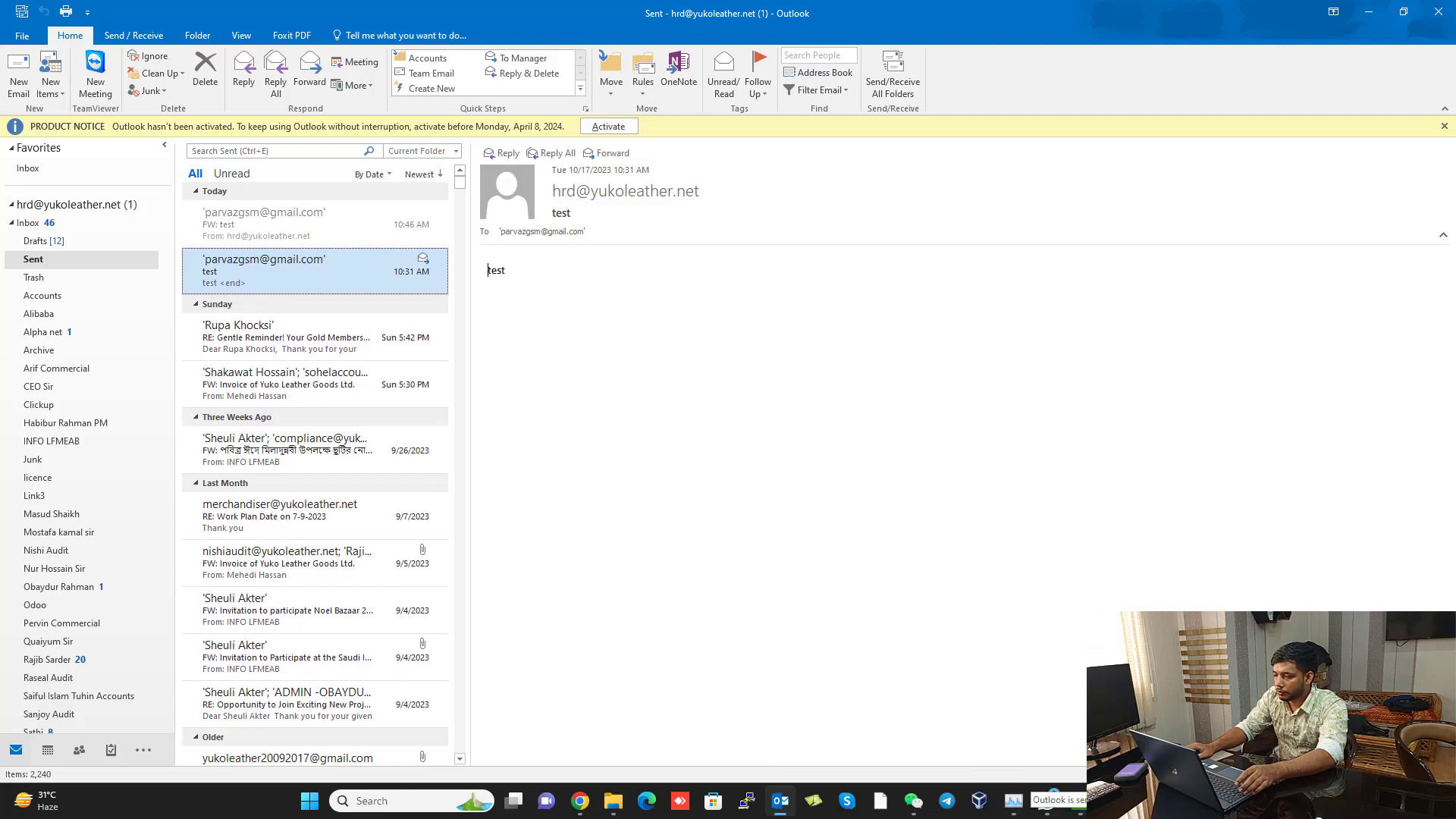
left_click(316, 230)
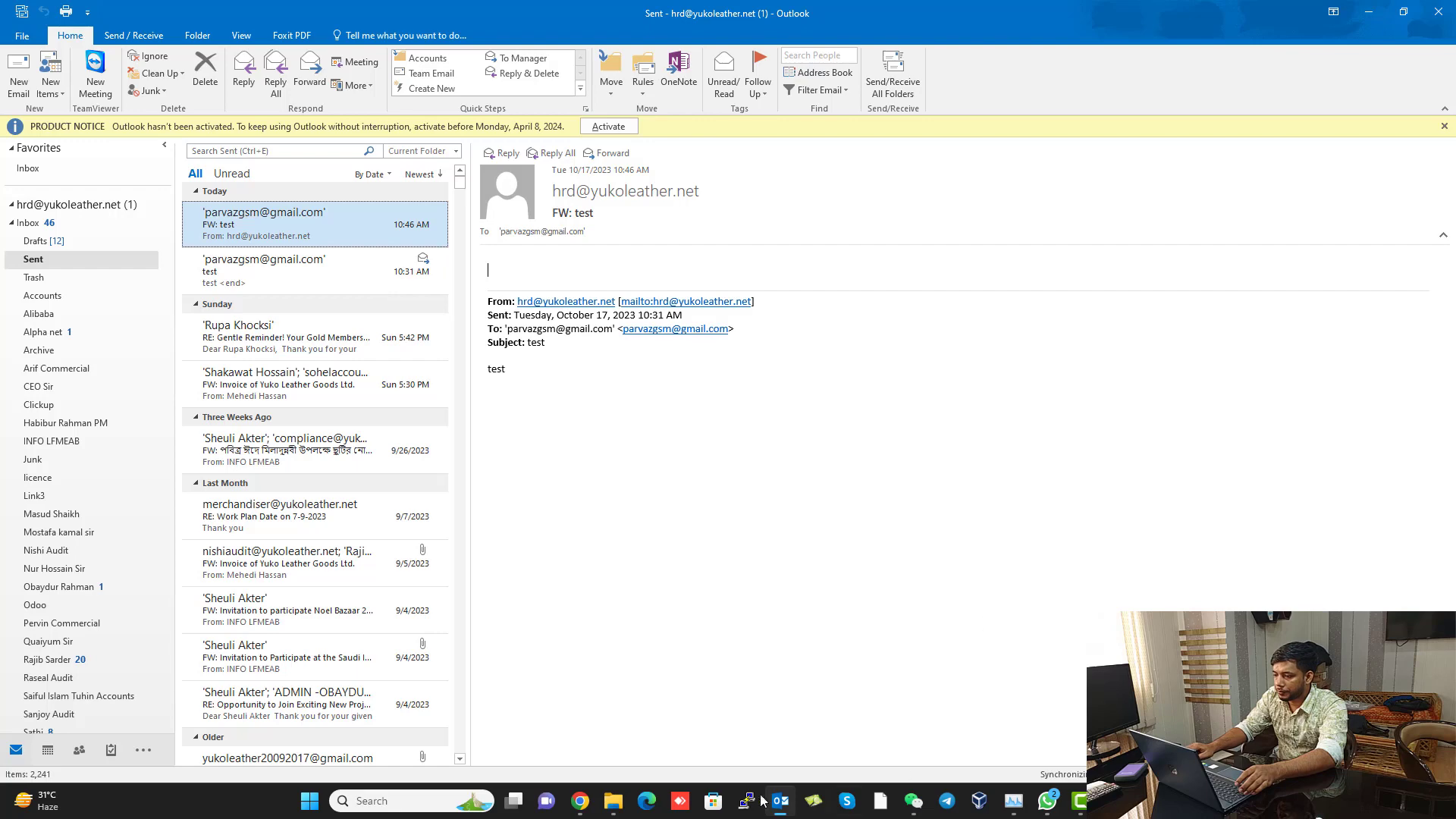
Check the Gmail inbox in a new Chrome tab for the "FW: test" message, read it, and return to Outlook.
left_click(578, 802)
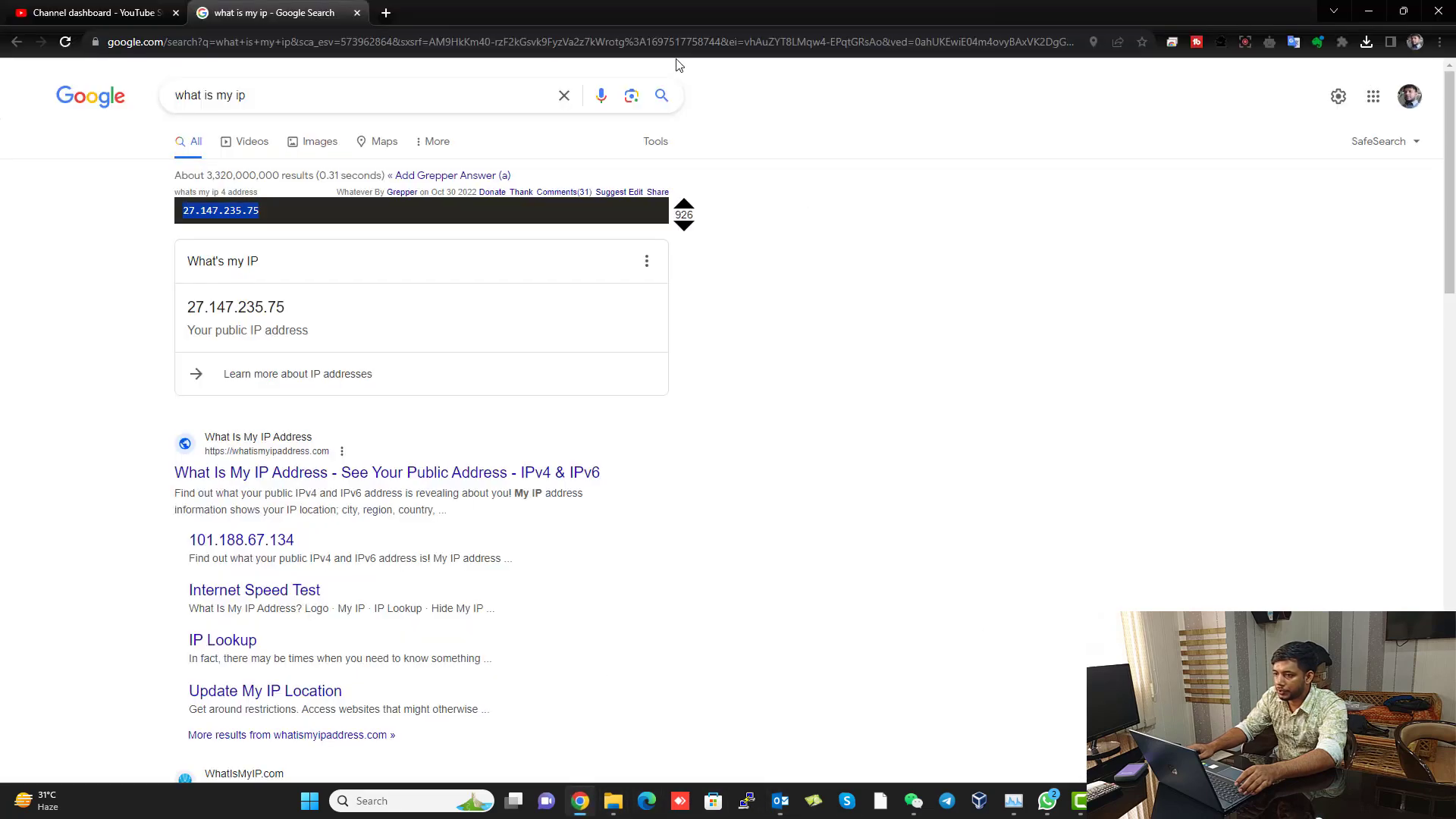
left_click(387, 12)
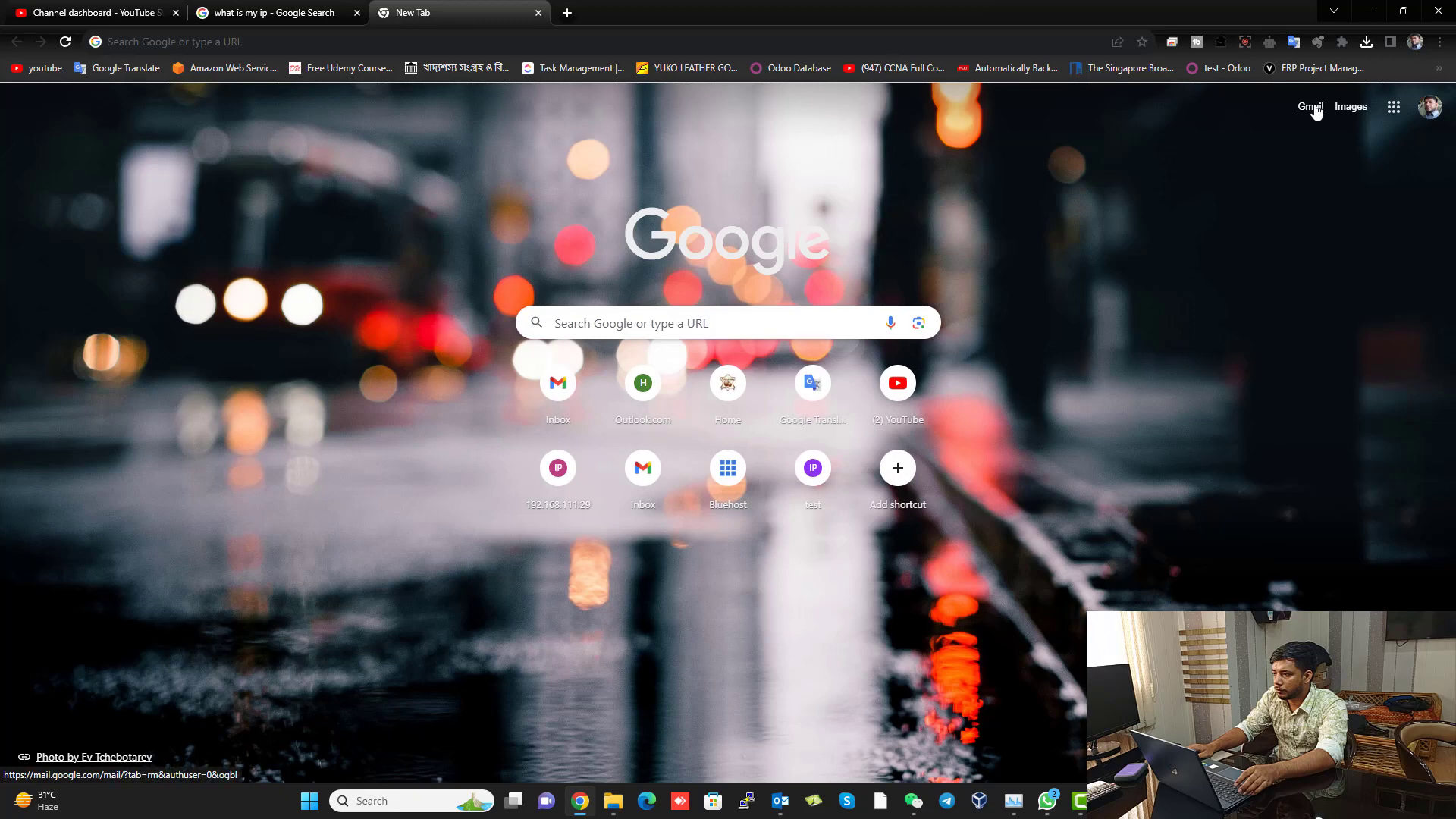
left_click(1311, 107)
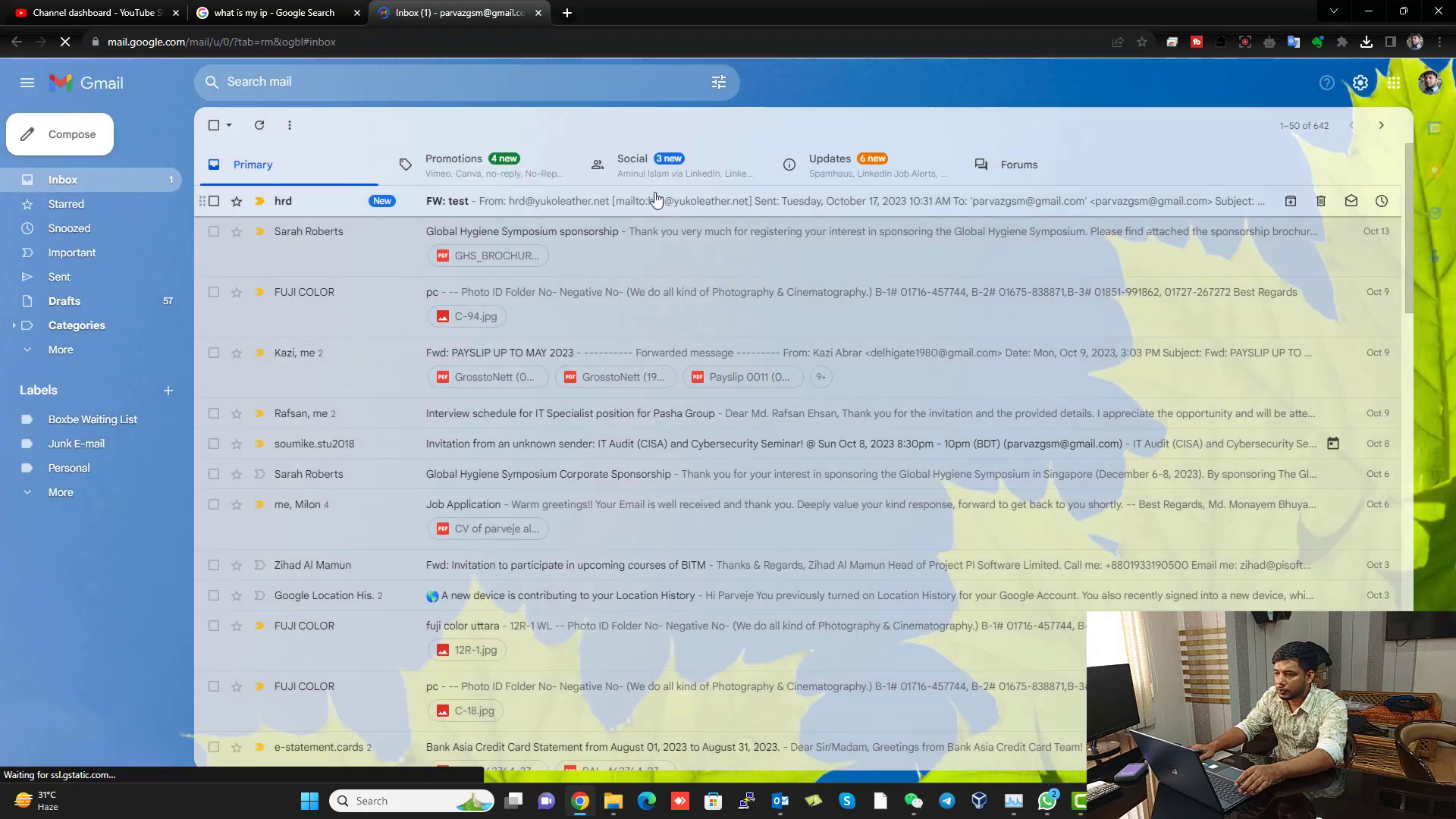
left_click(656, 200)
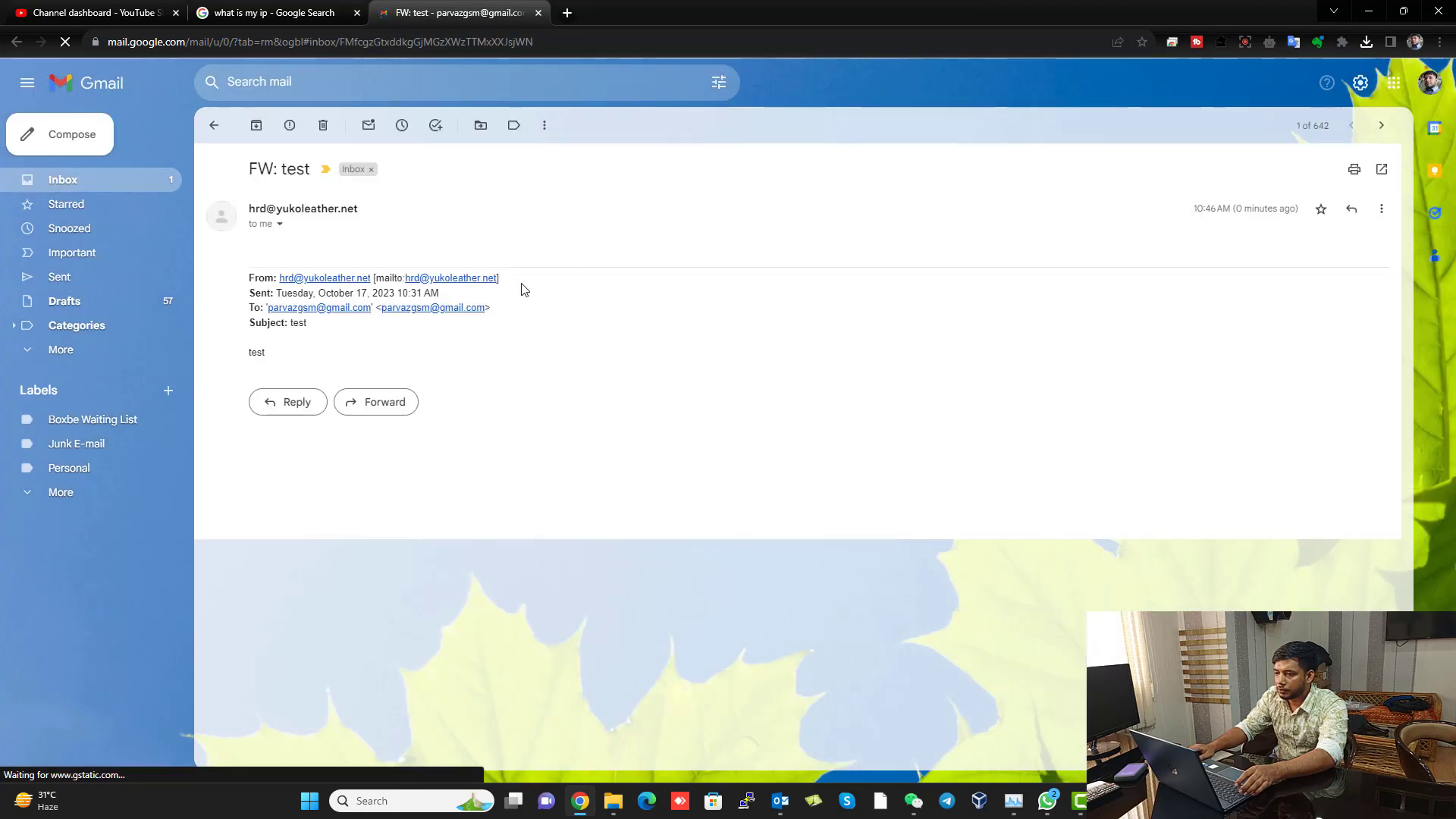
left_click(212, 128)
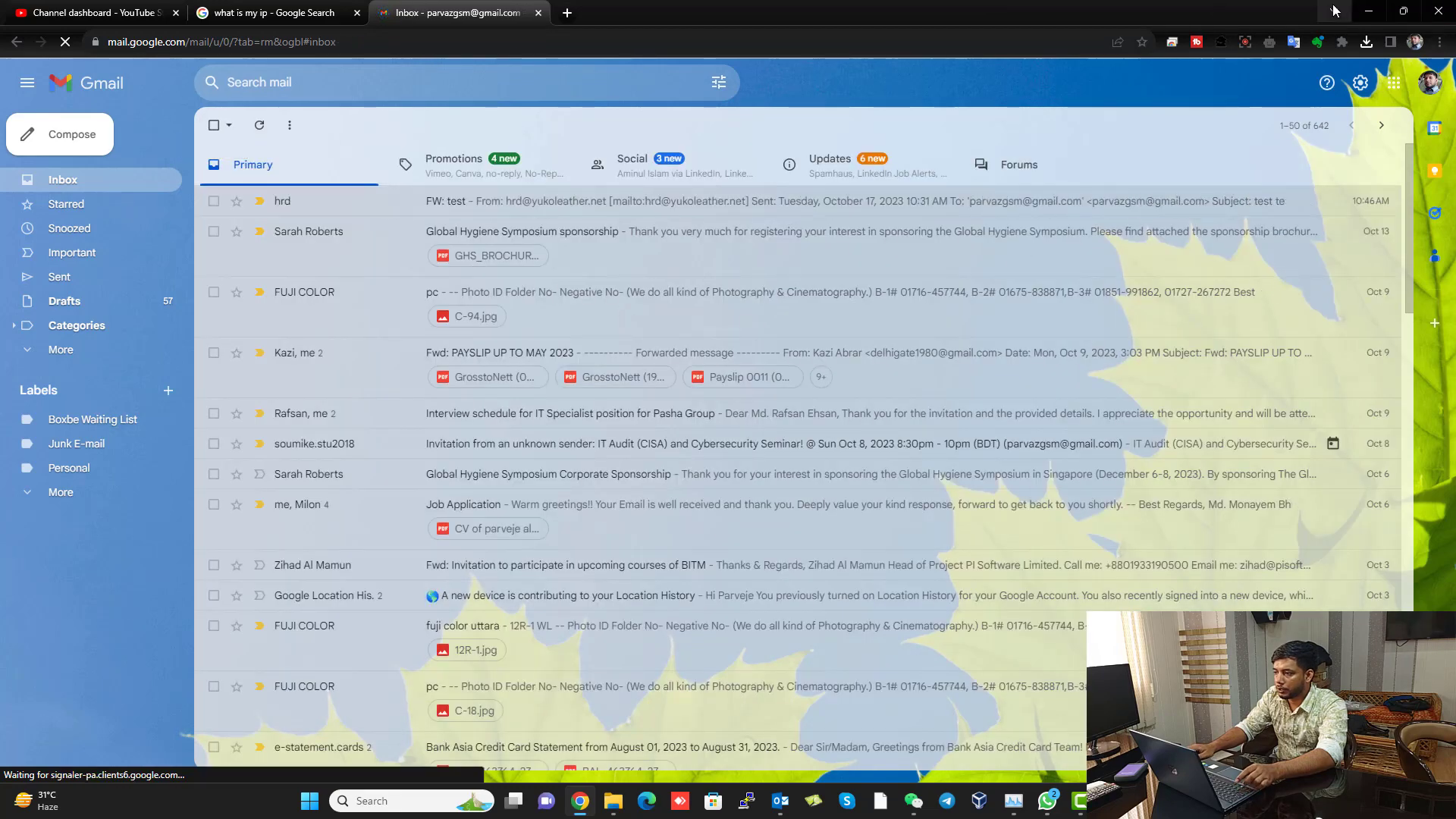
left_click(1368, 11)
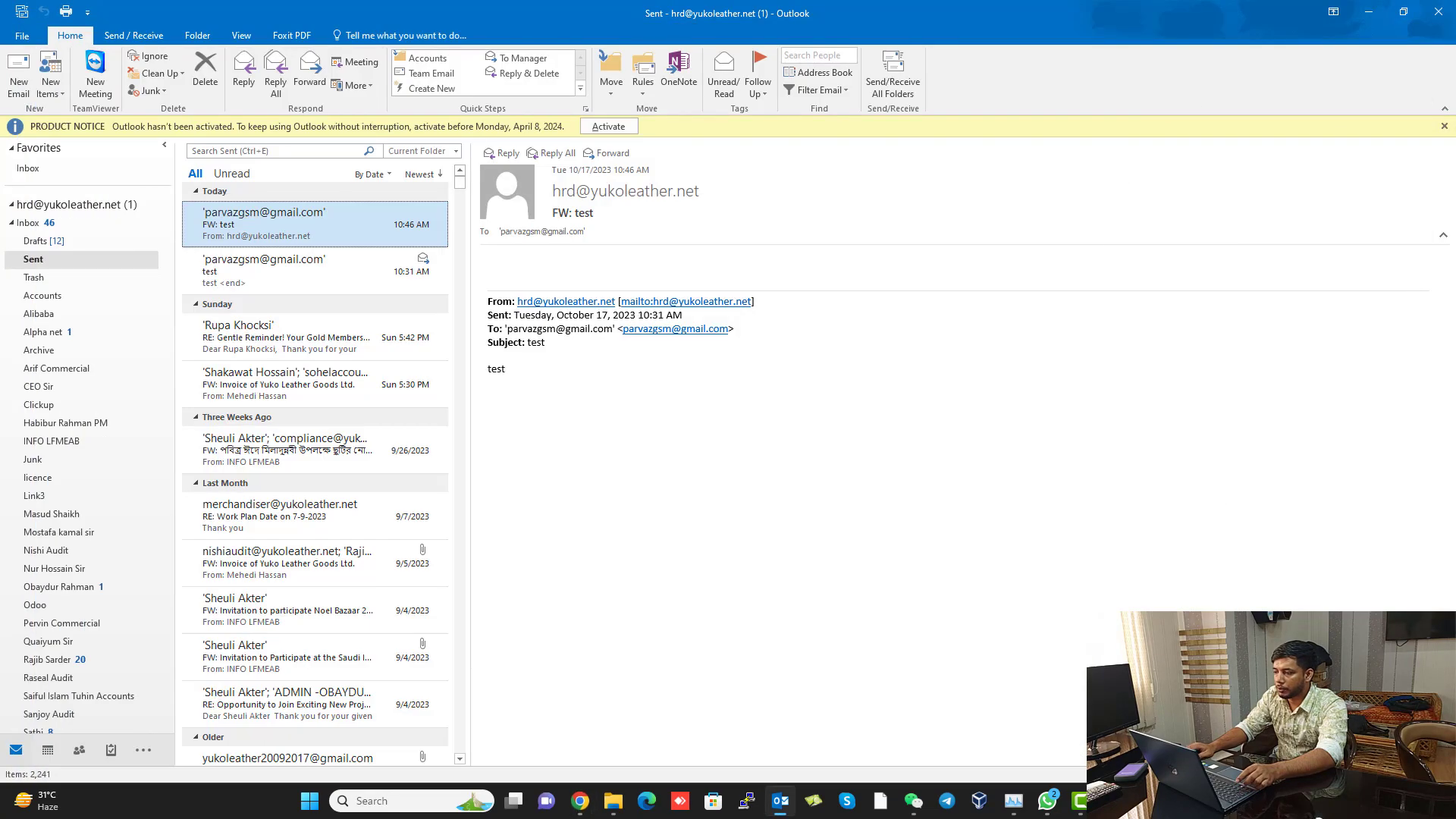